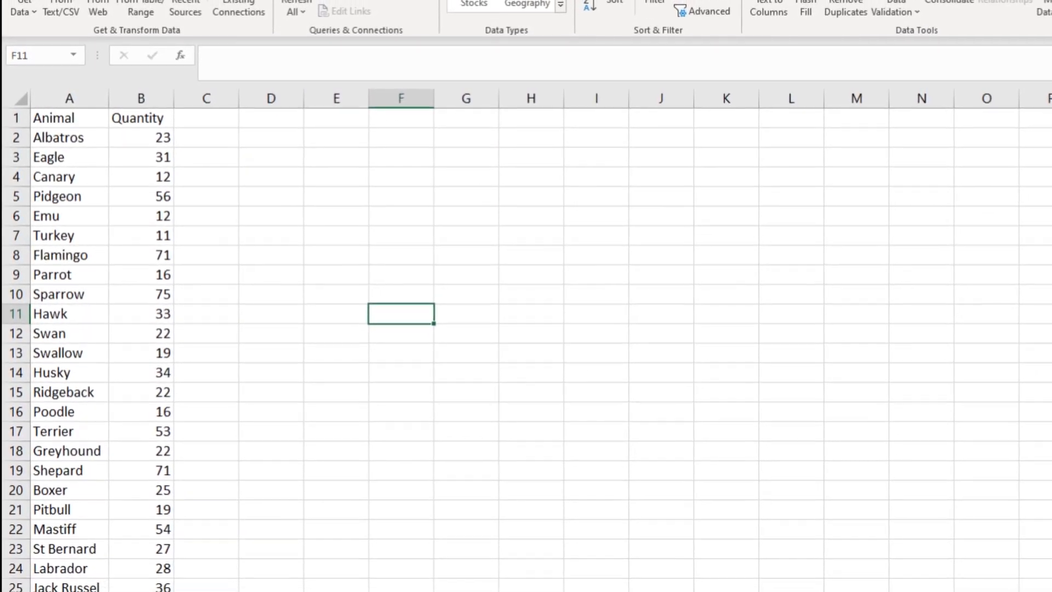
- Copy the whole Animal and Quantity list, including its headers, from Sheet1
drag(44, 123, 129, 589)
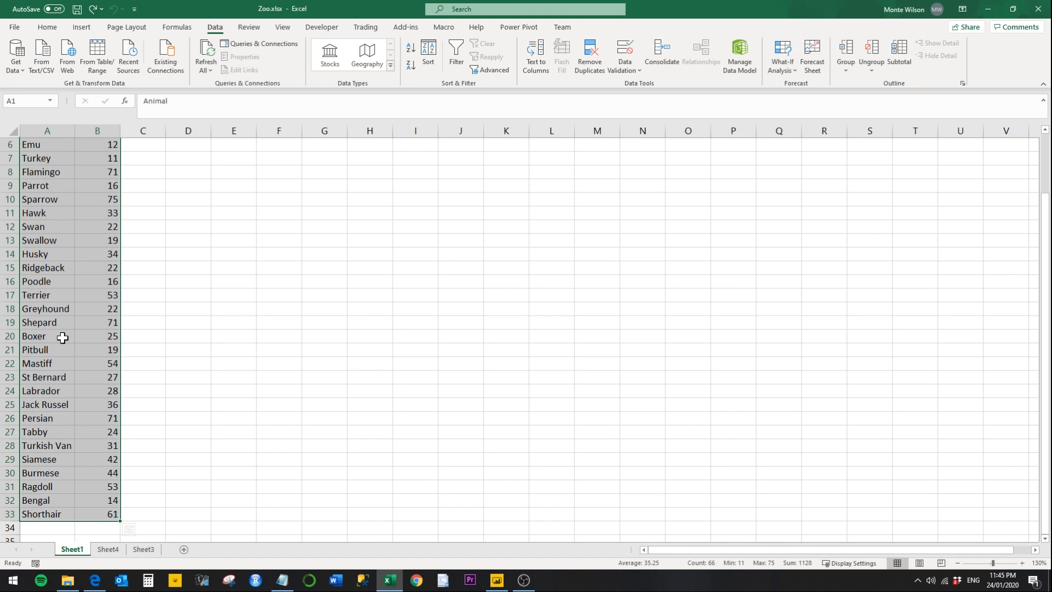
right_click(62, 338)
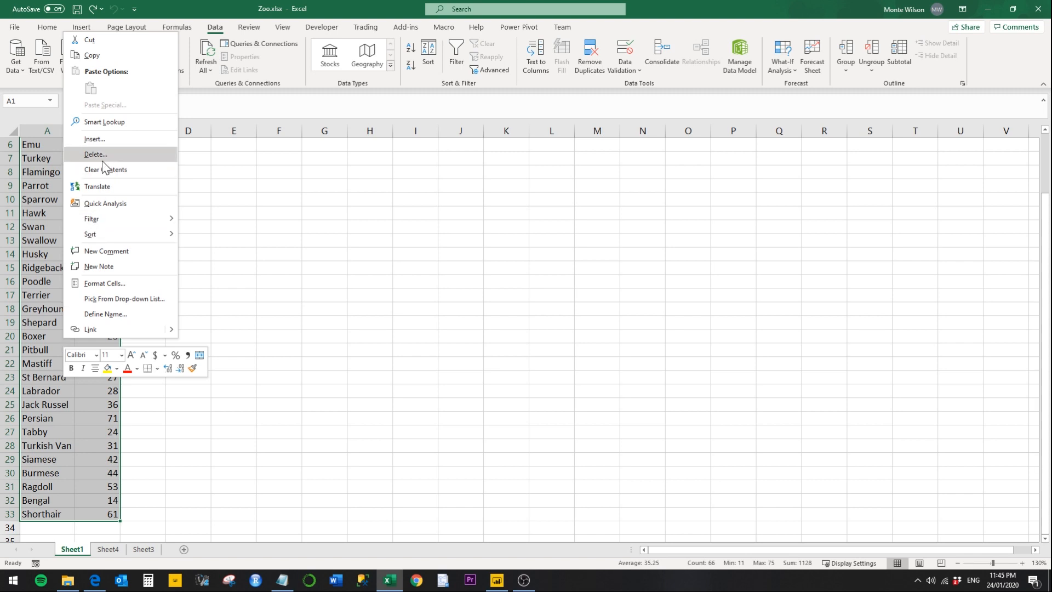
click(92, 55)
scroll(148, 164, up, 2)
- Switch to Power BI Desktop and paste the copied animal data into a new manually entered table
click(497, 579)
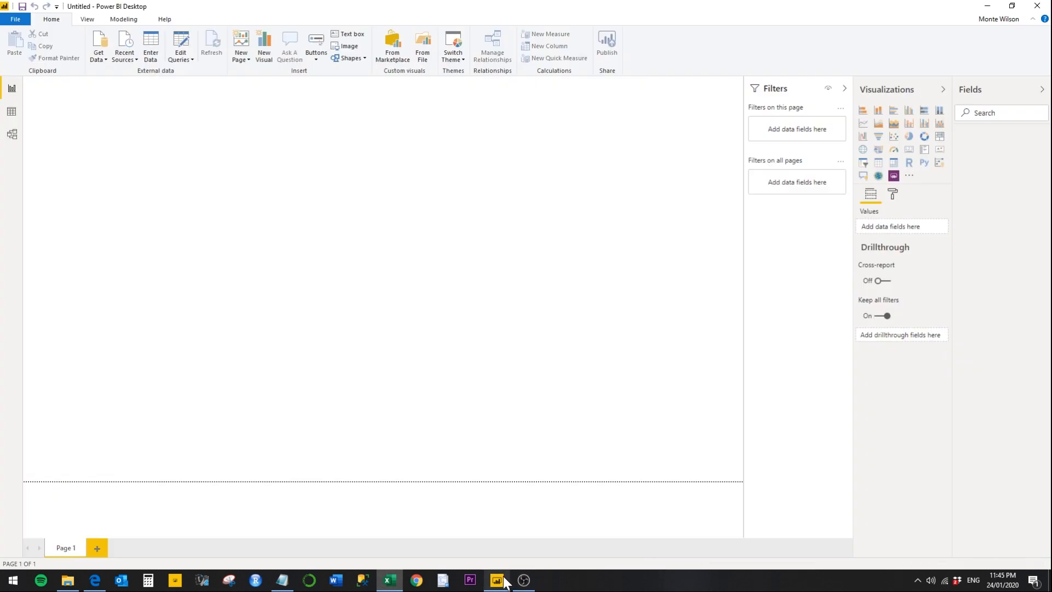
click(150, 48)
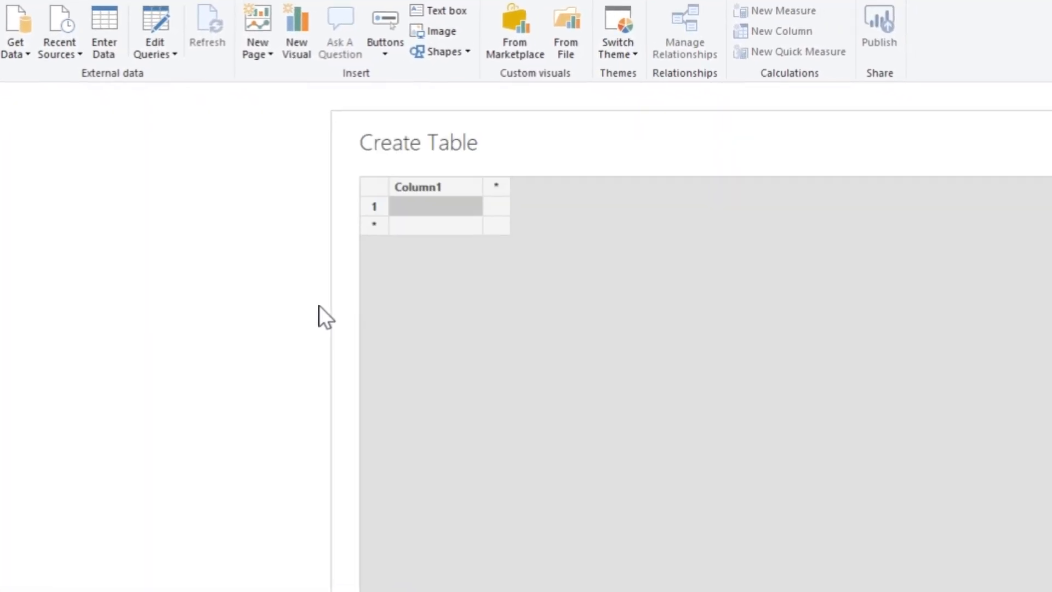
right_click(427, 206)
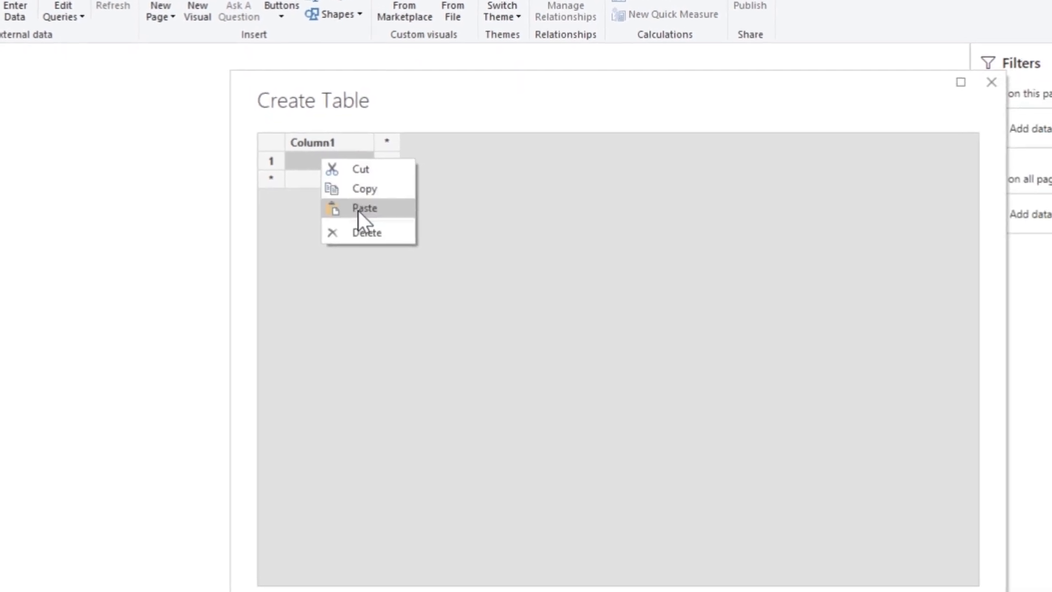
click(358, 209)
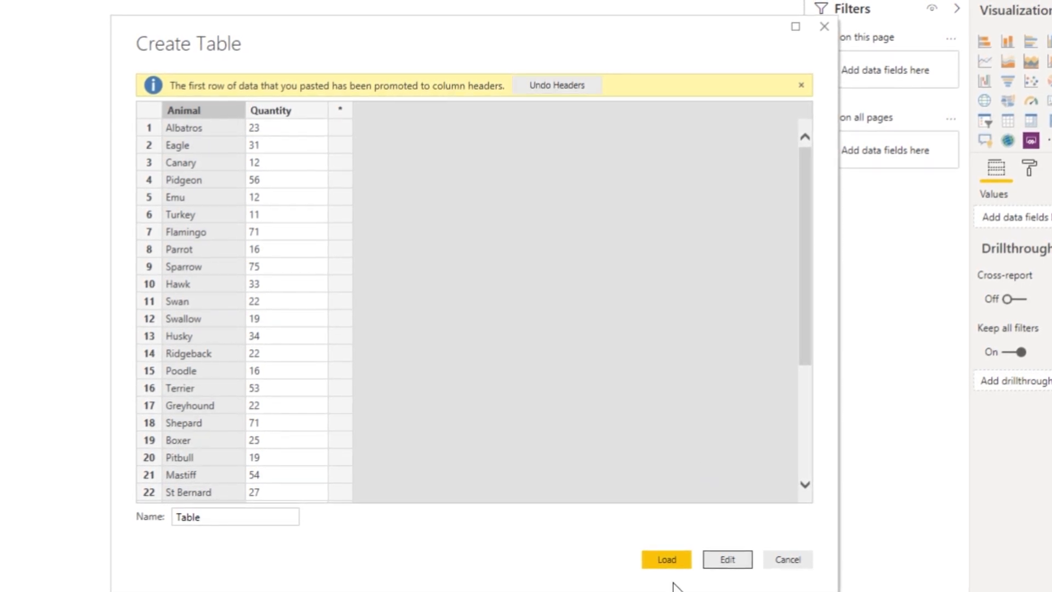
- Name the new table Population and load it into the report
click(184, 516)
double_click(184, 517)
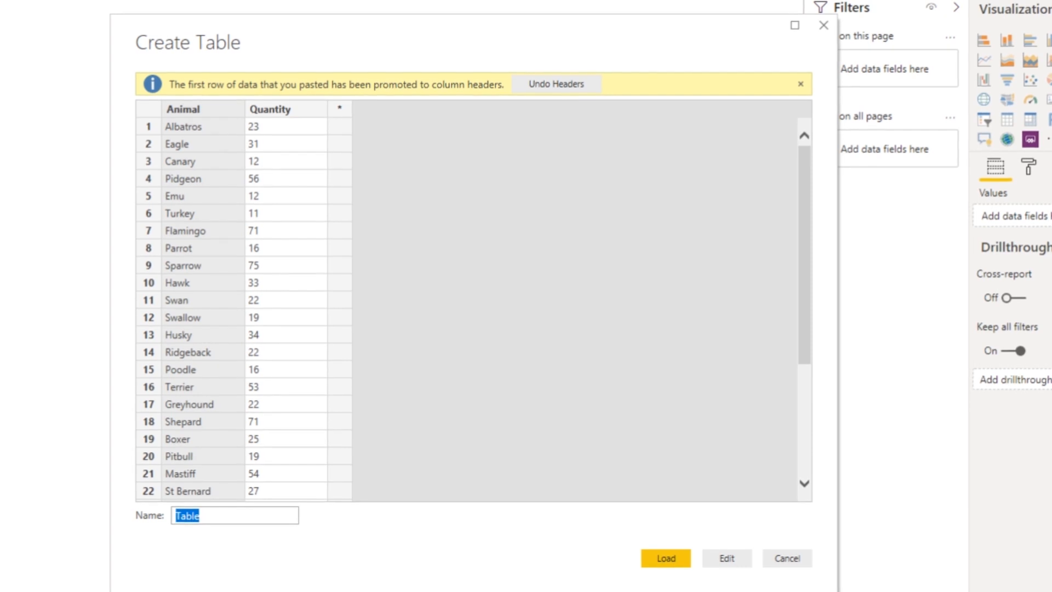
text(Population)
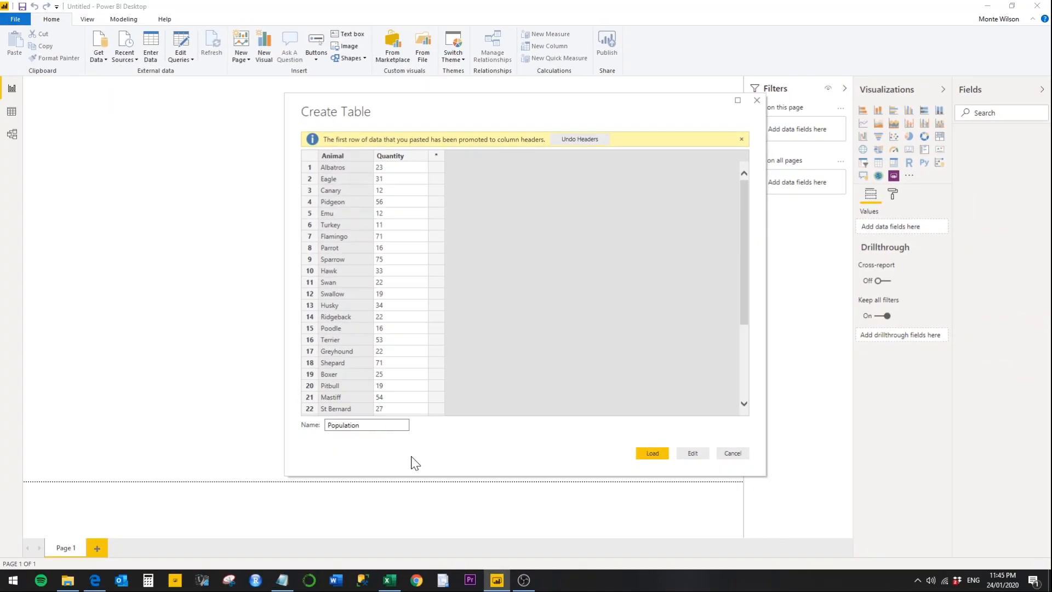
click(649, 456)
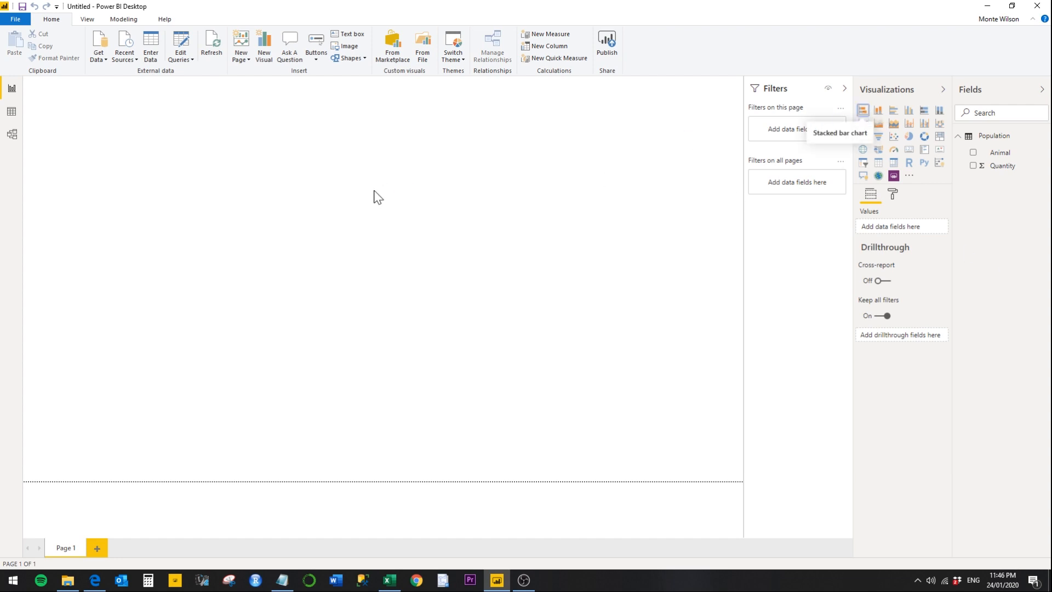
- Enlarge the stacked bar chart over the page's left part and assign Animal as its axis and Quantity as its value
drag(184, 231, 490, 485)
click(740, 341)
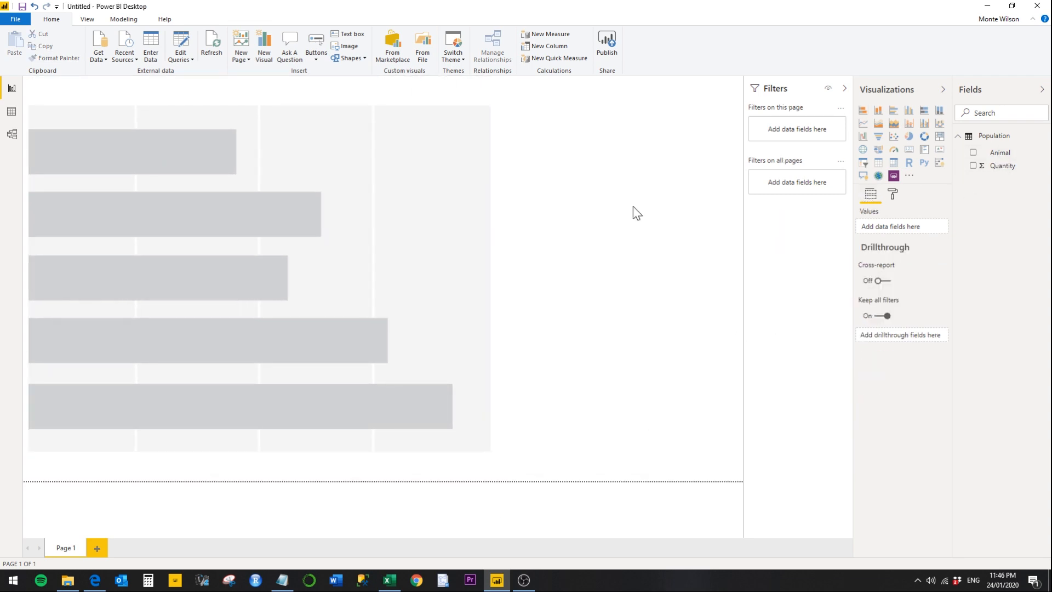
click(469, 211)
drag(994, 154, 899, 226)
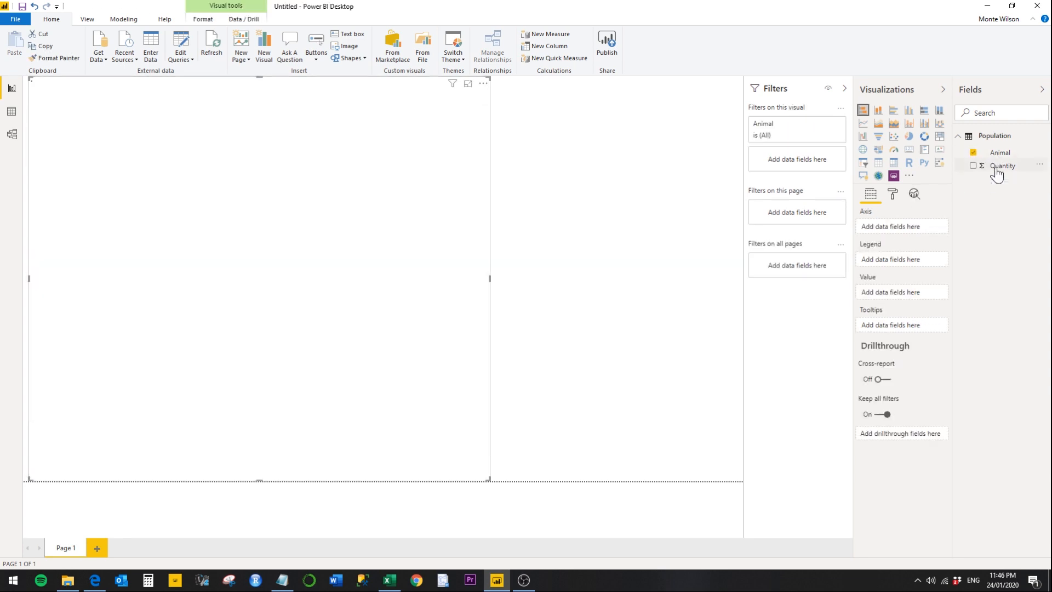
drag(995, 169, 901, 303)
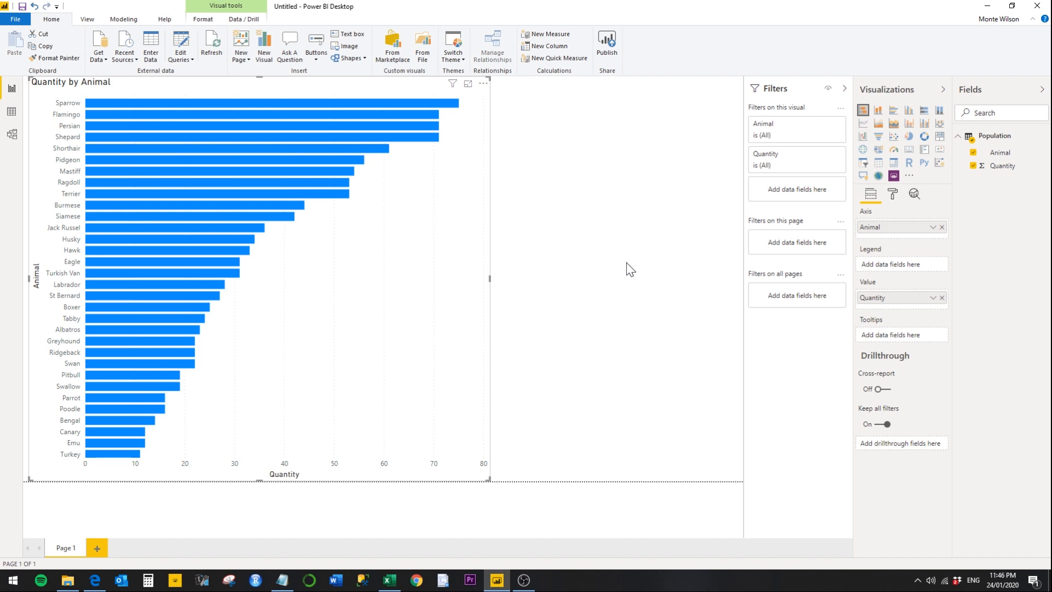
- Copy the entire Population table from the data view
click(12, 112)
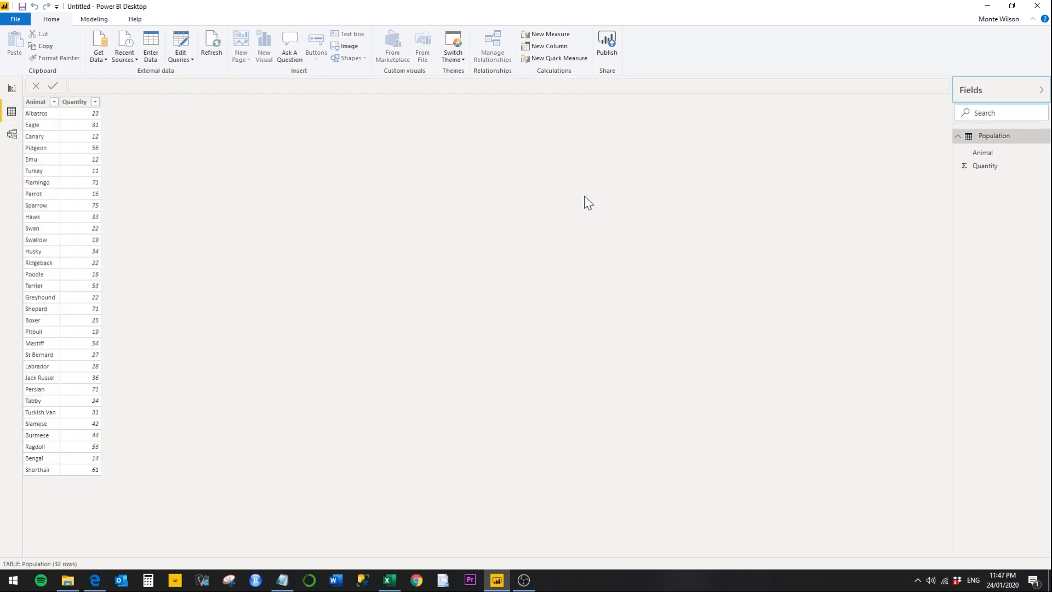
right_click(35, 103)
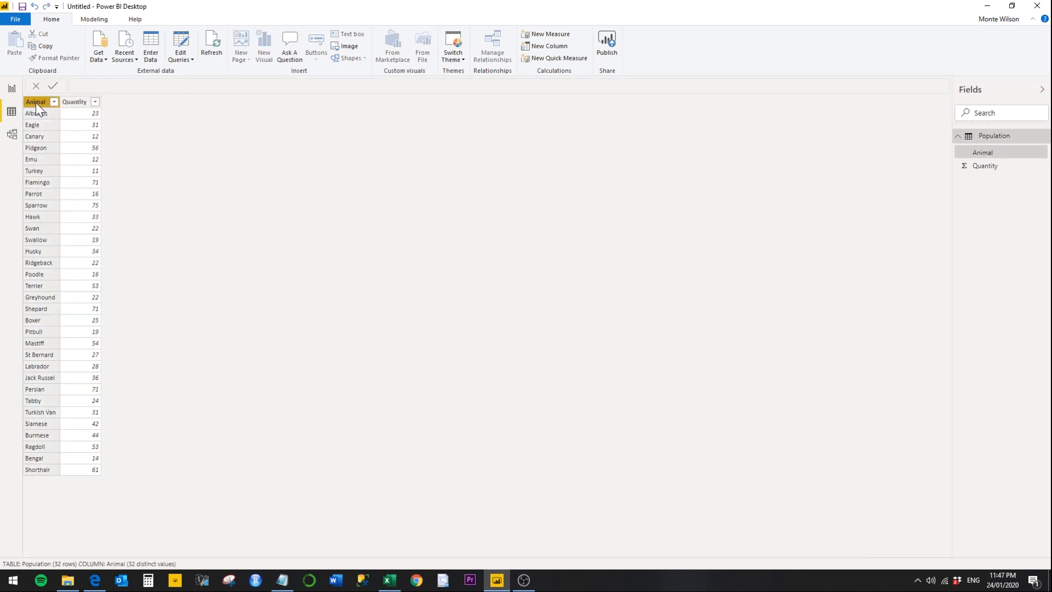
click(65, 190)
- Switch to the Zoo.xlsx workbook in Excel and paste the copied table at A1 of a new sheet
click(390, 579)
key(ctrl+v)
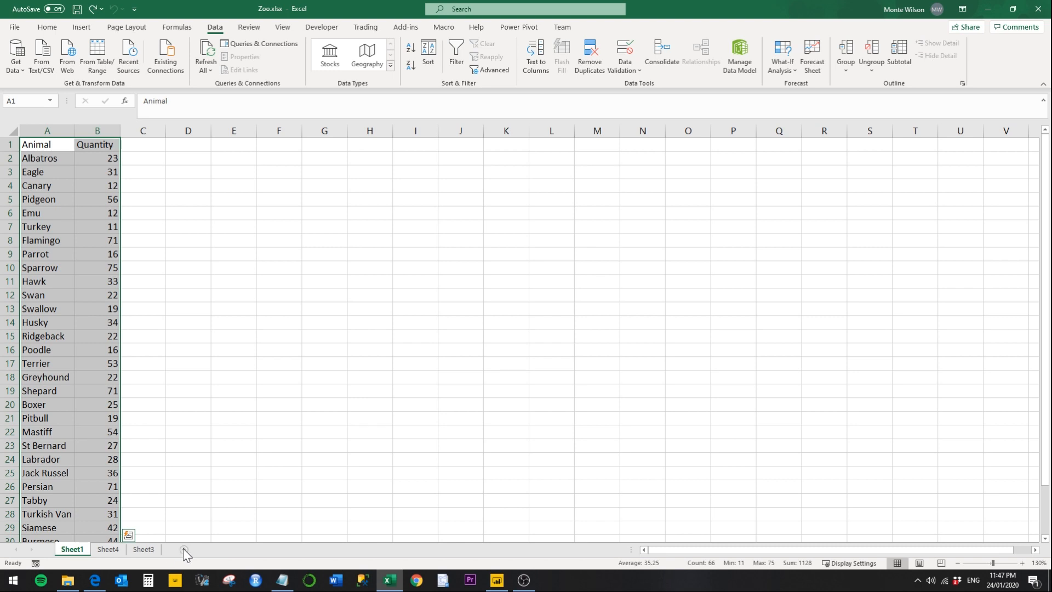
click(184, 549)
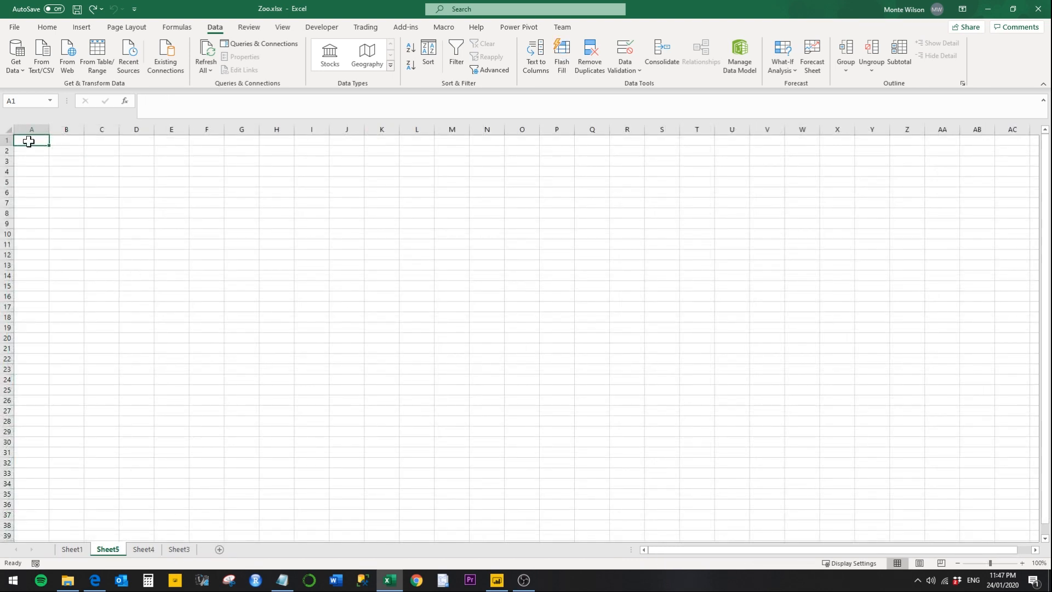
right_click(29, 142)
click(70, 203)
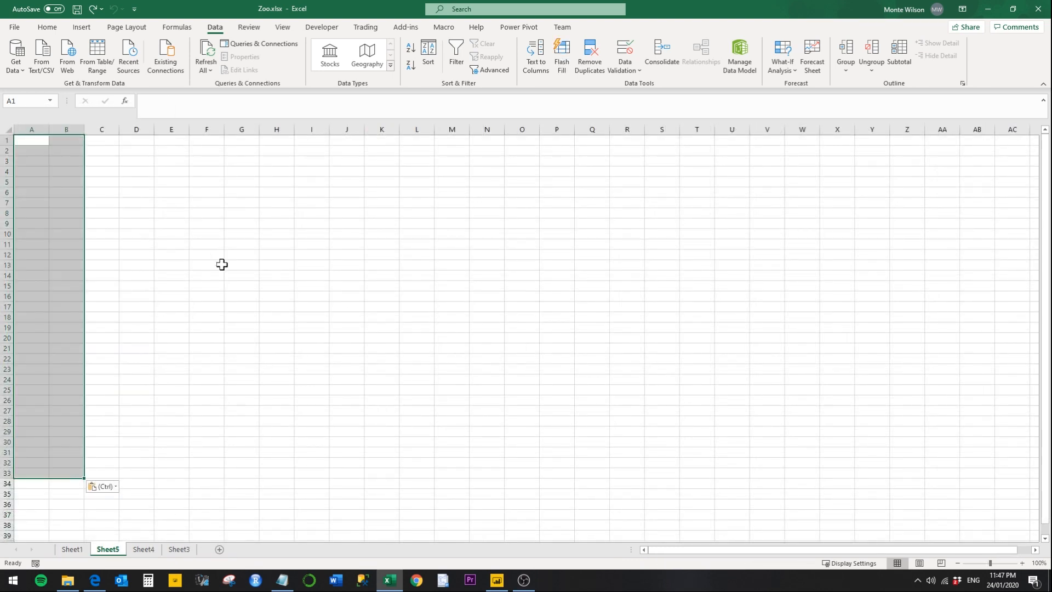
click(248, 275)
- Delete the Quantity column from the new sheet
click(64, 131)
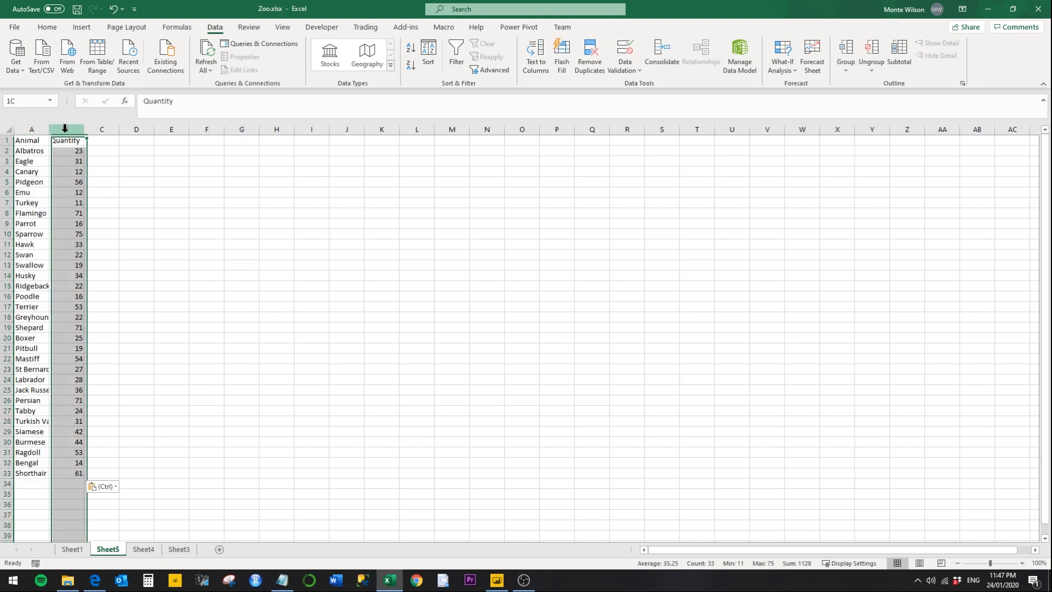
right_click(65, 131)
click(106, 240)
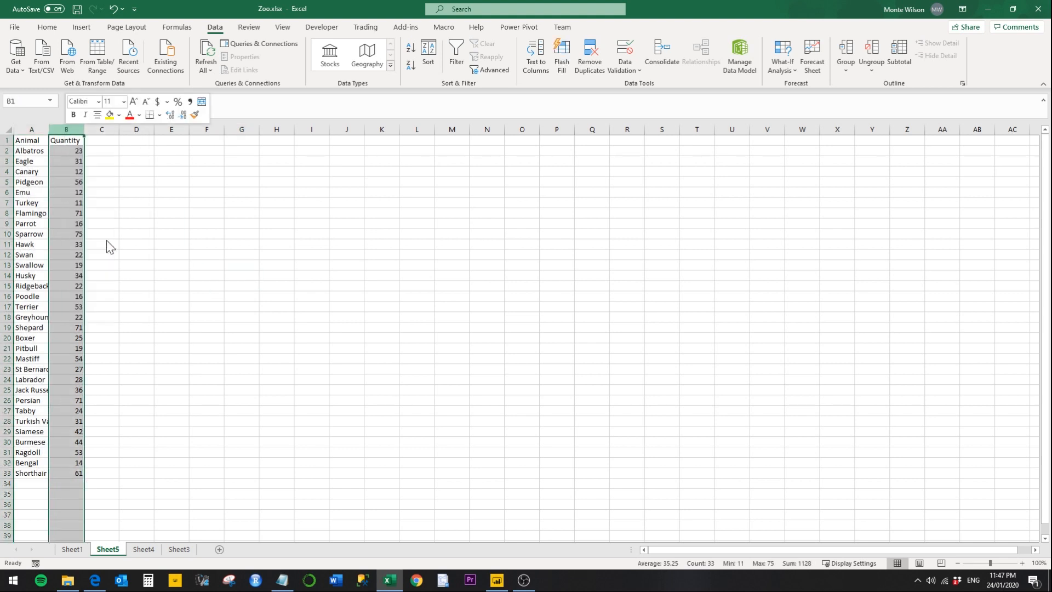
- Run Remove Duplicates on the Animal column and widen the column so that all animal names fit
click(31, 127)
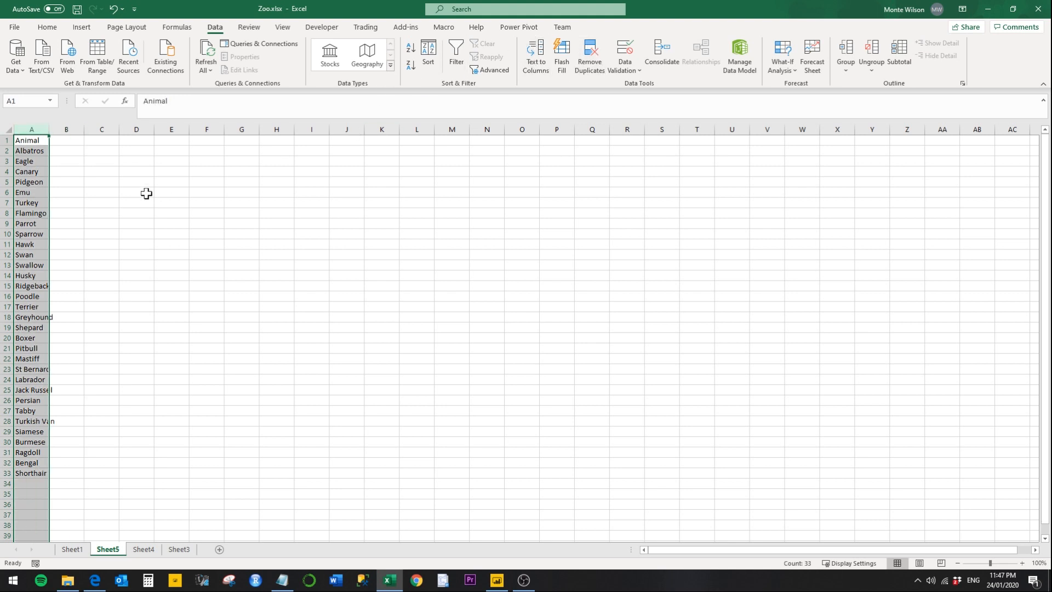
click(585, 54)
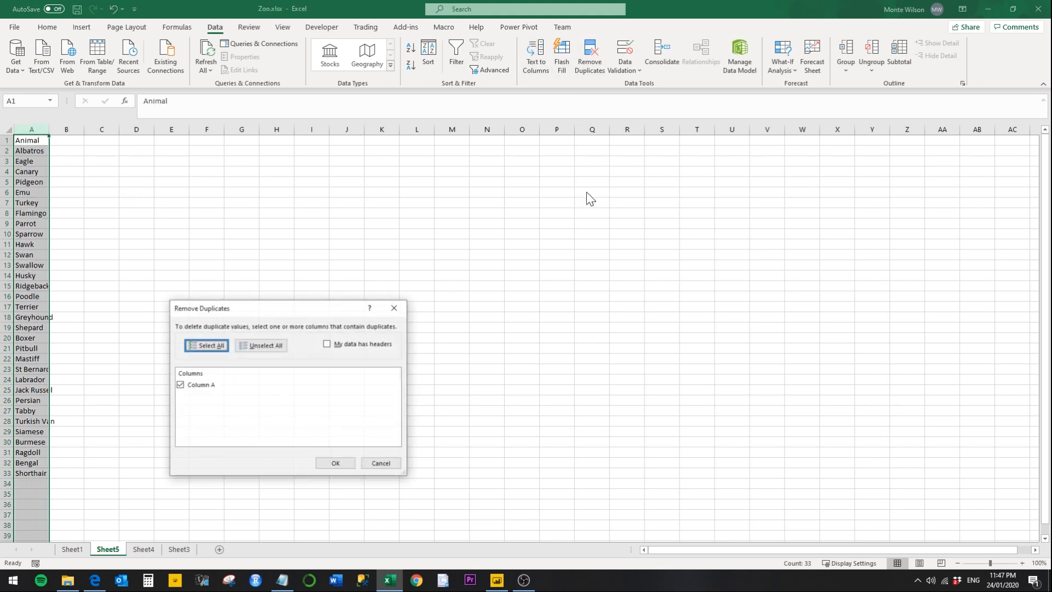
click(335, 462)
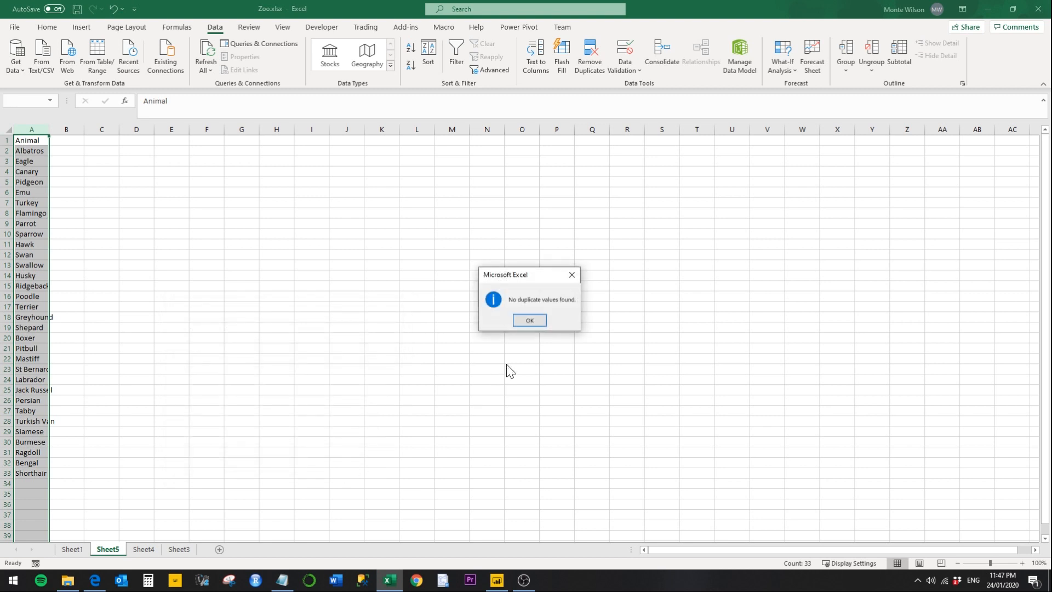
click(529, 321)
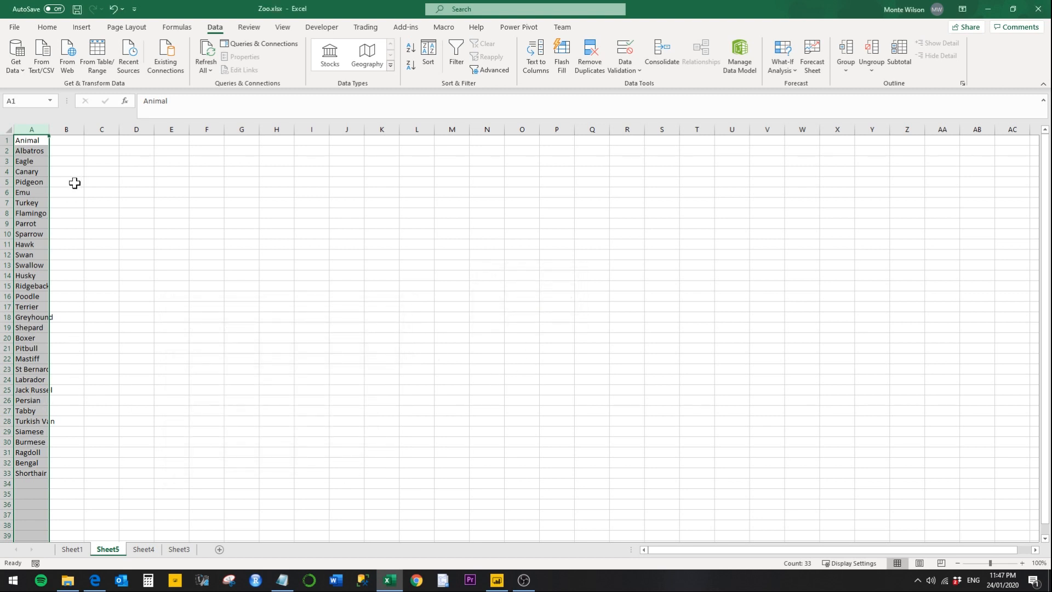
drag(49, 131, 61, 132)
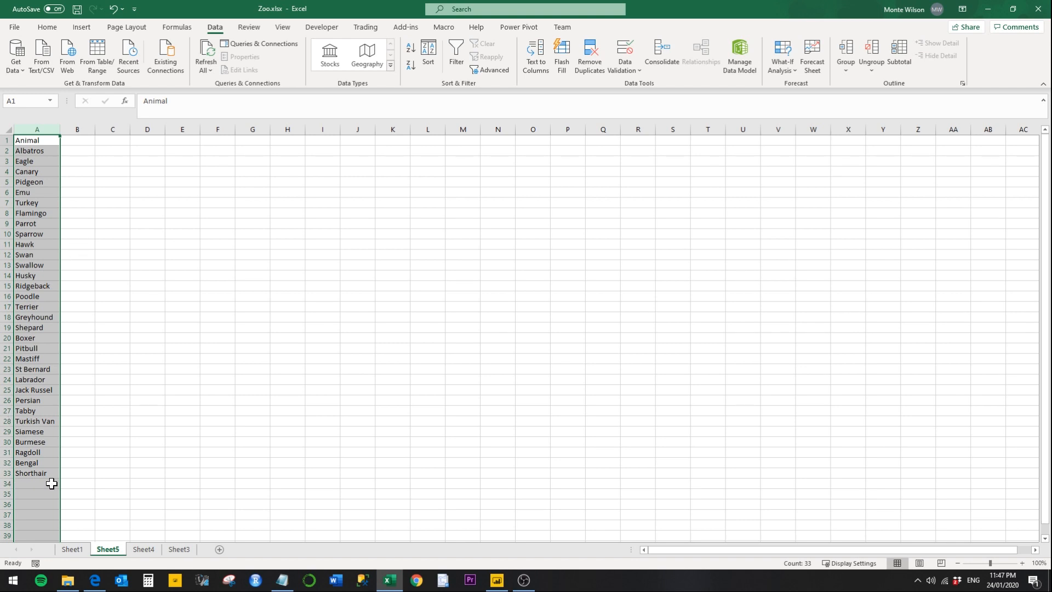
click(106, 472)
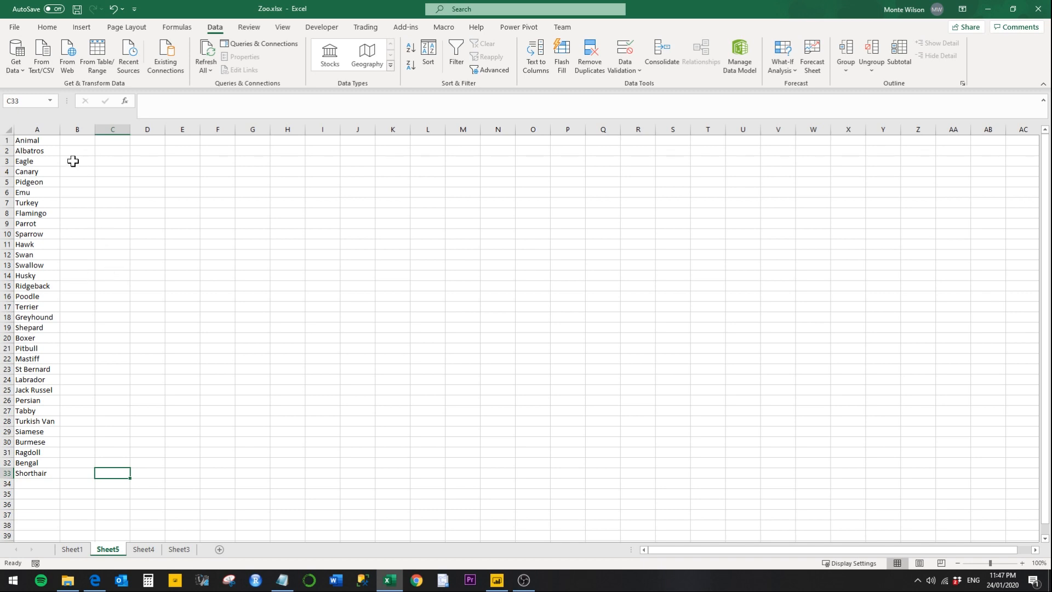
- Enter the header Group in B1 and fill Bird into B2:B13 for Albatros through Swallow
click(71, 141)
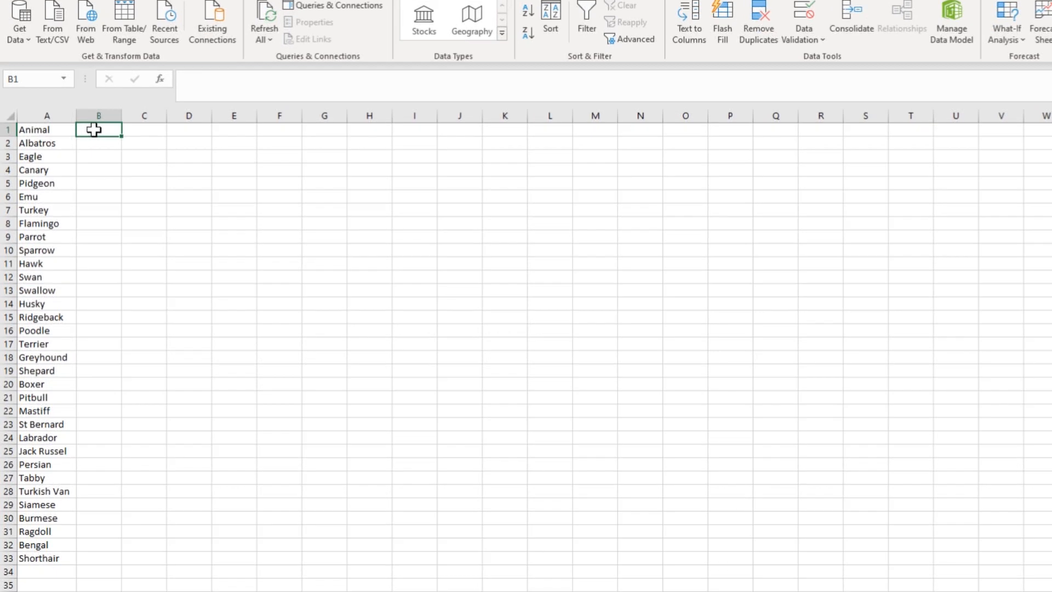
text(Group)
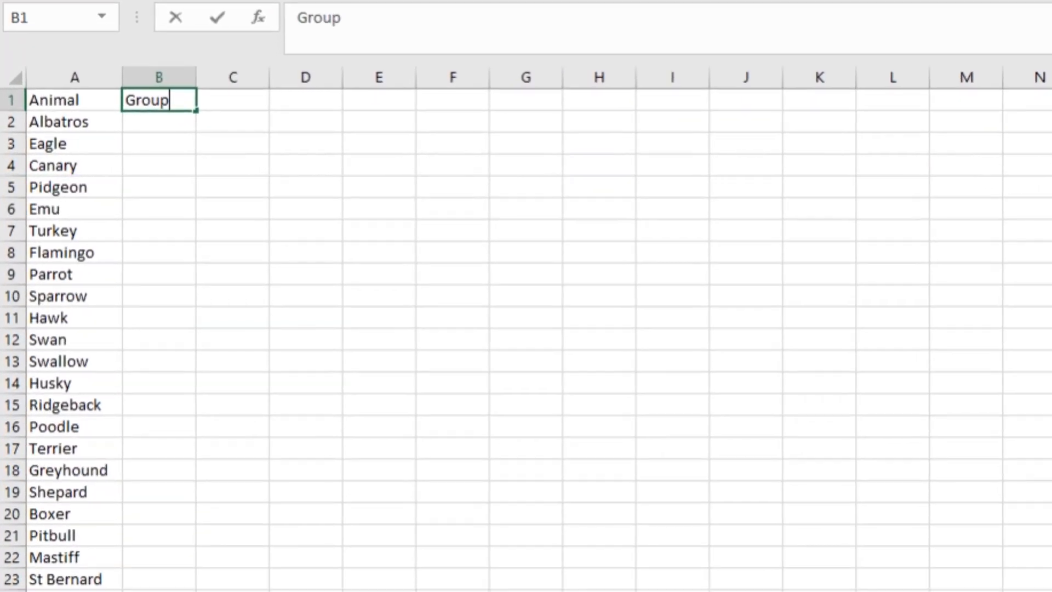
key(Return)
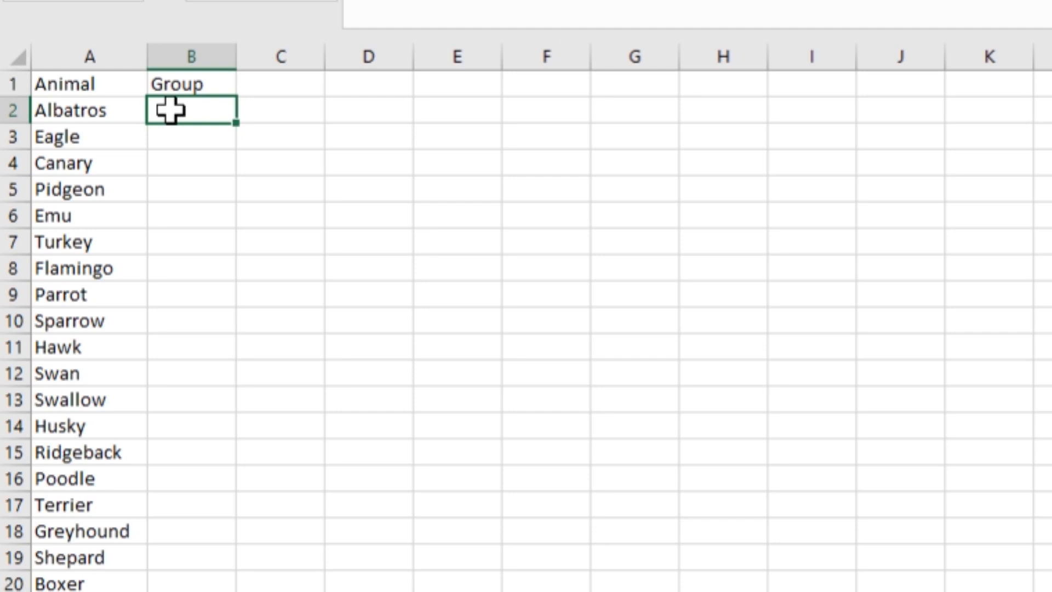
text(Bird)
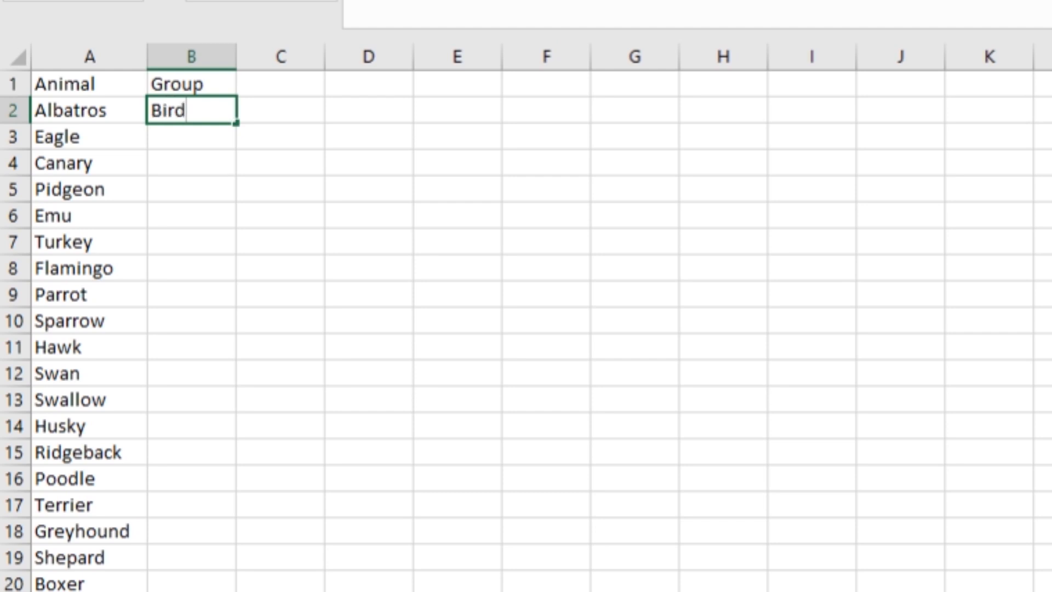
key(Return)
click(172, 109)
drag(236, 127, 229, 426)
- Fill Dog into B14:B25 of the Group column for Husky through Jack Russel
click(188, 430)
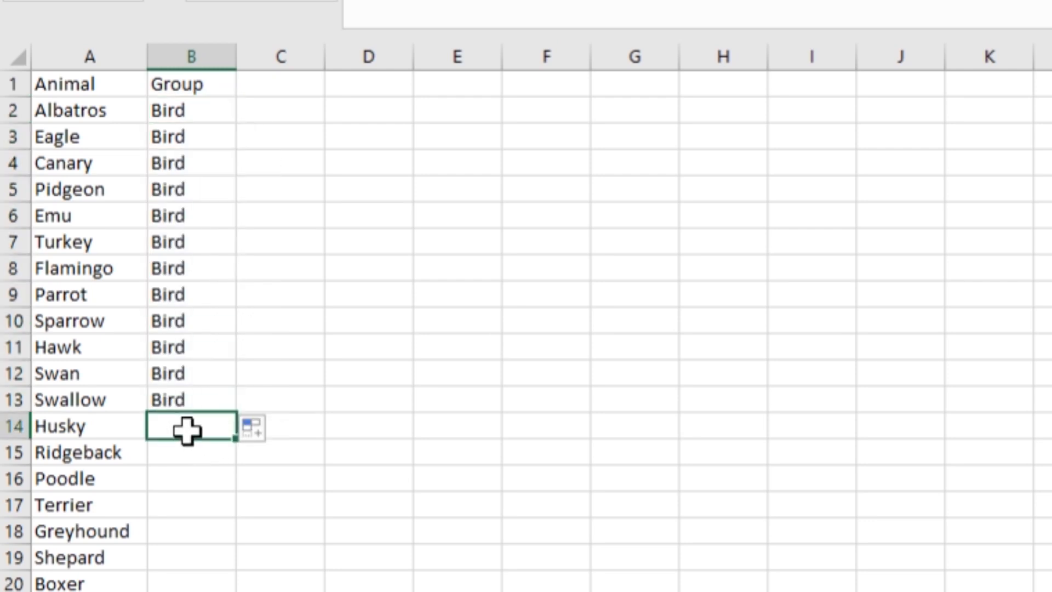
text(Dog)
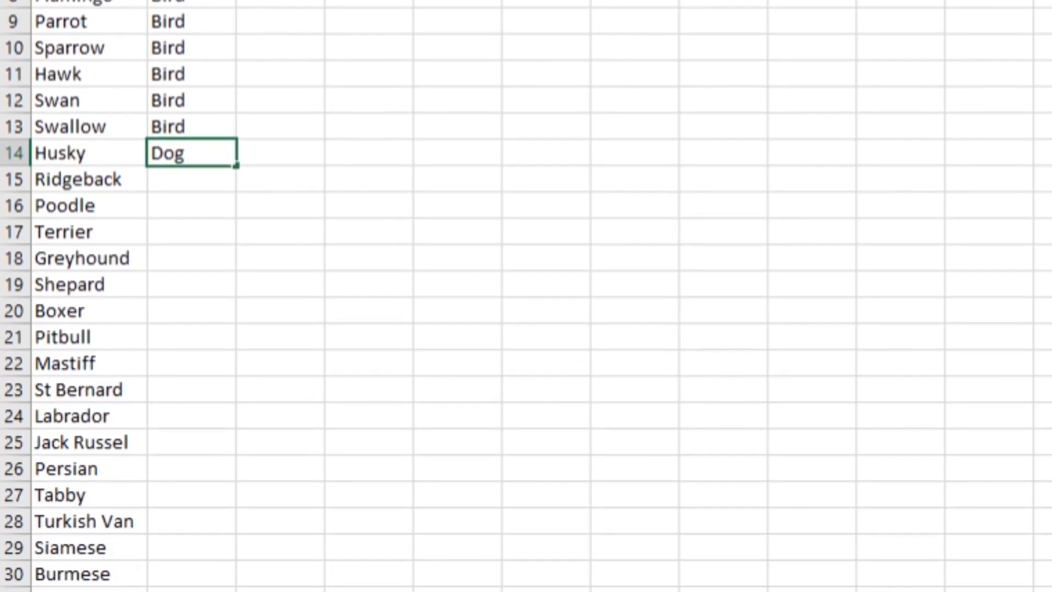
key(Return)
click(187, 95)
drag(235, 104, 202, 394)
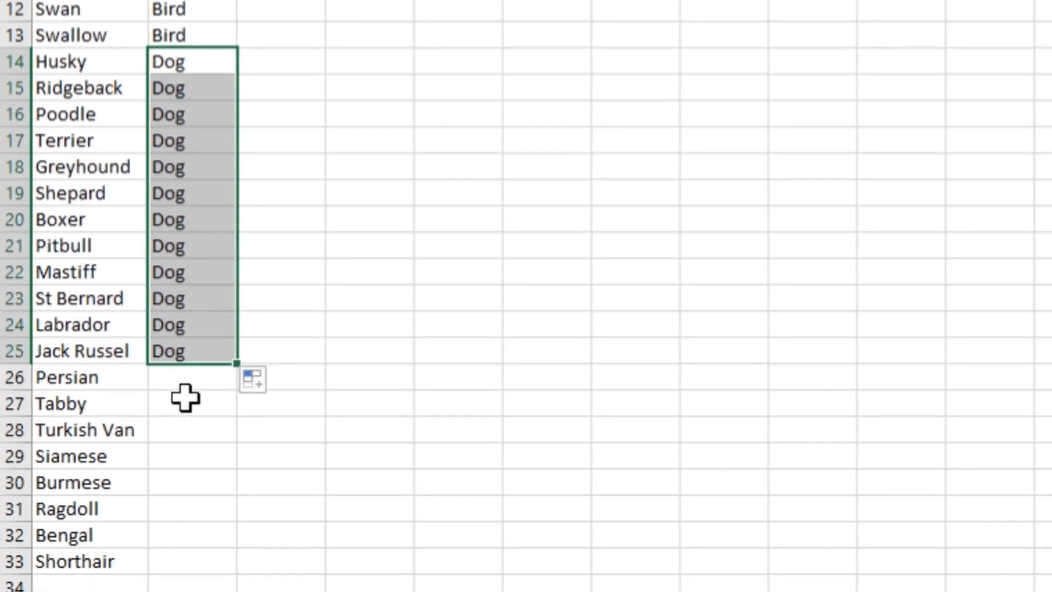
- Fill Cat into B26:B33 of the Group column for Persian through Shorthair
click(183, 417)
text(Ca)
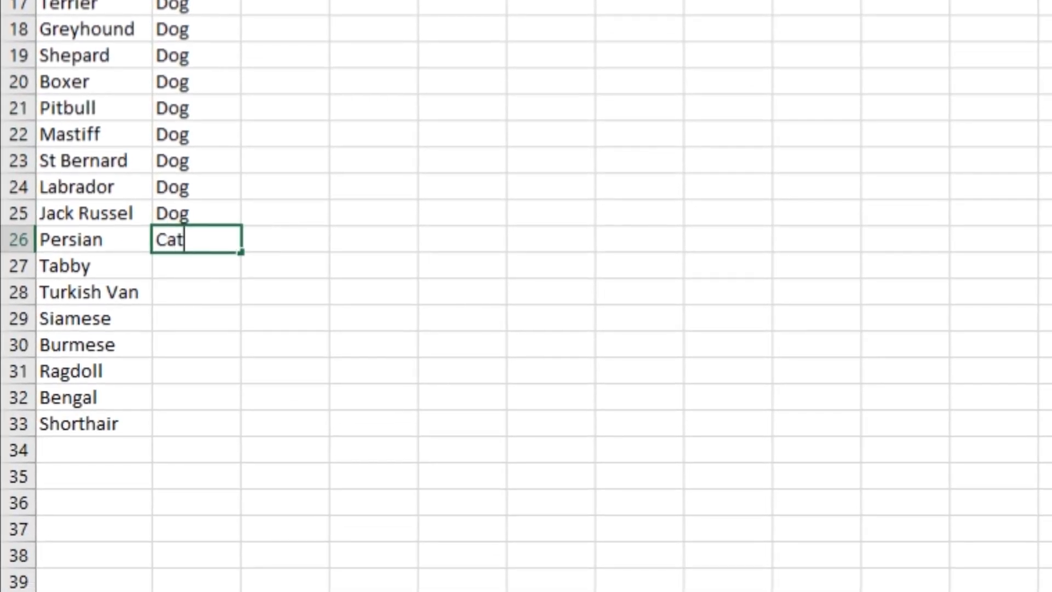
text(t)
key(Return)
click(184, 237)
double_click(240, 253)
click(364, 393)
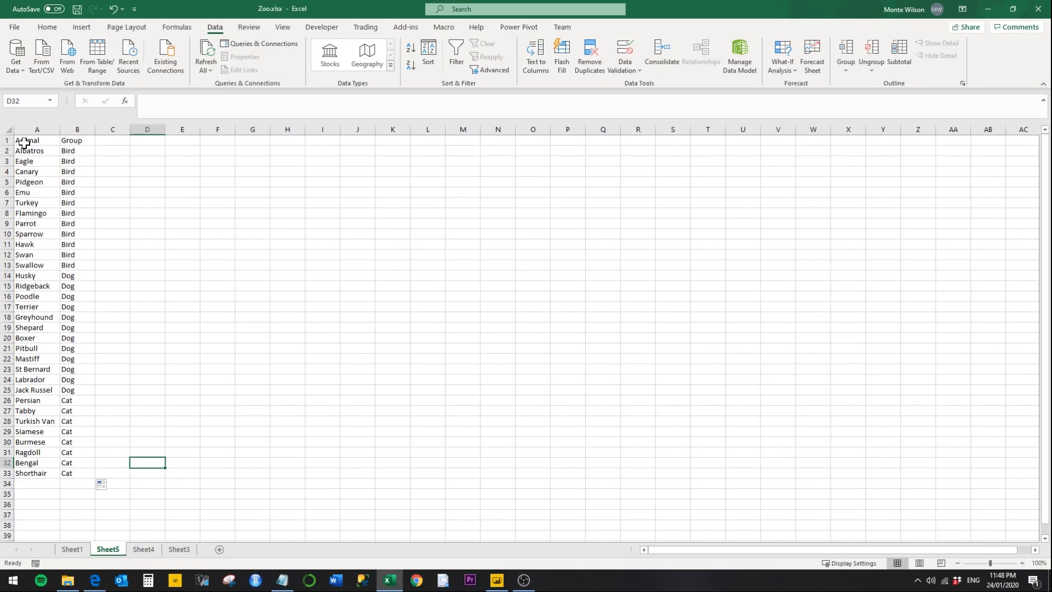
- Copy the Animal and Group mapping in A1:B33
drag(32, 14, 77, 474)
right_click(56, 401)
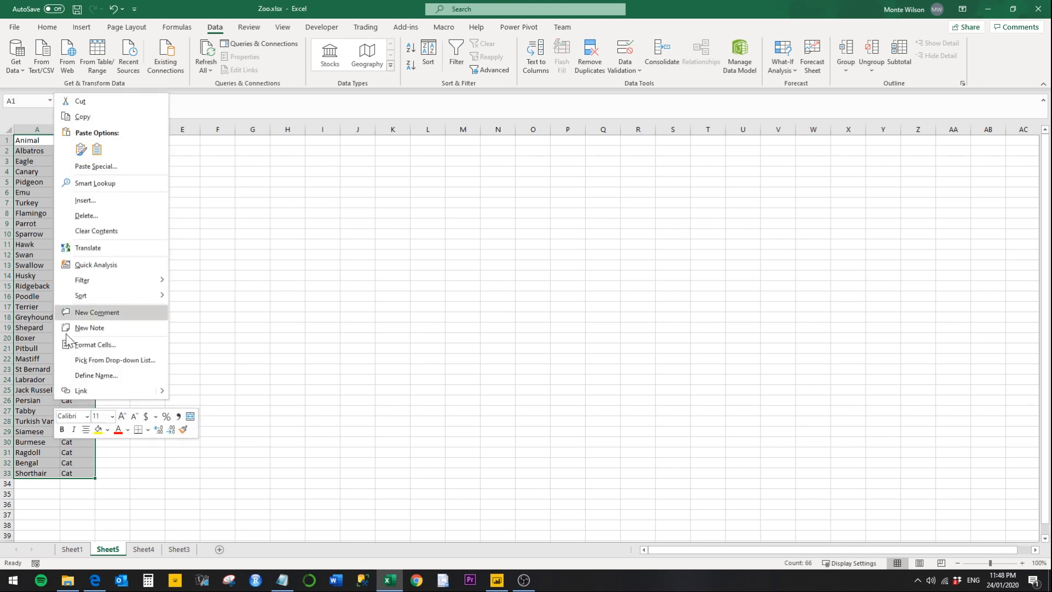
click(83, 117)
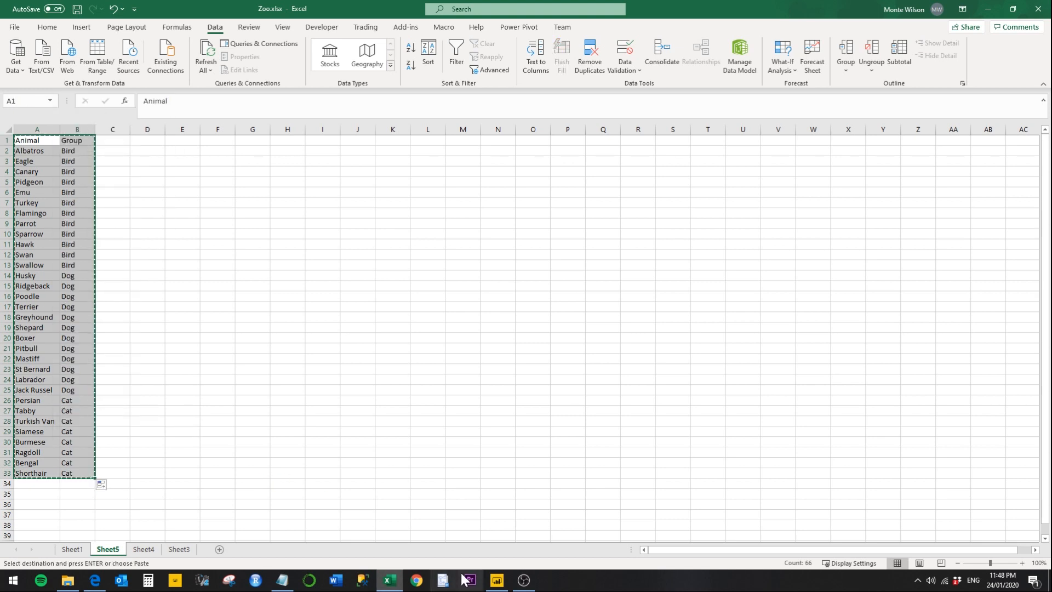
- Switch to Power BI Desktop, paste the copied mapping into a new manually entered table, and load it under the name Group
click(496, 581)
click(151, 45)
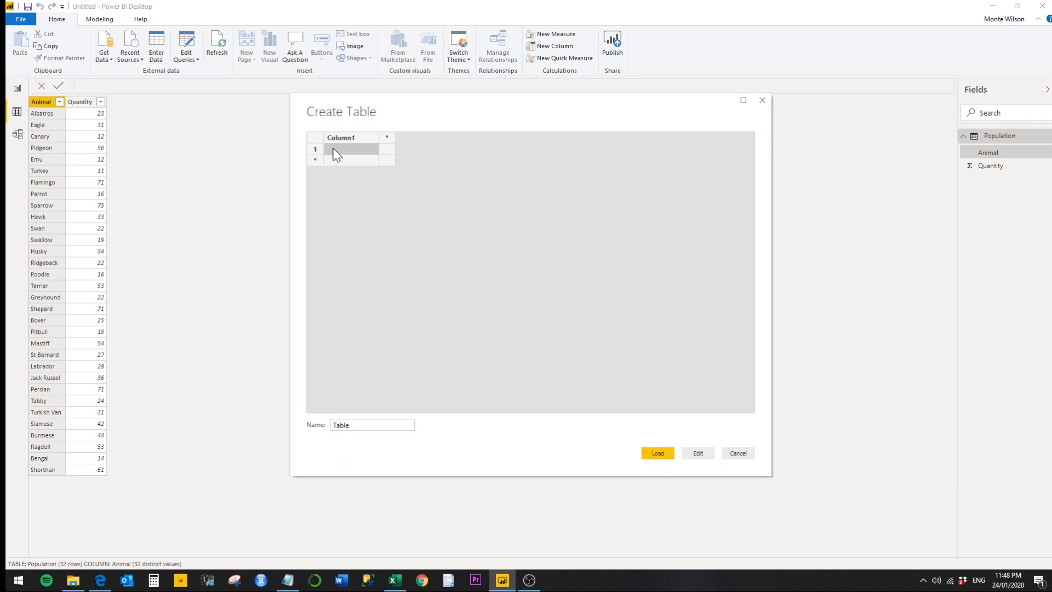
key(ctrl+v)
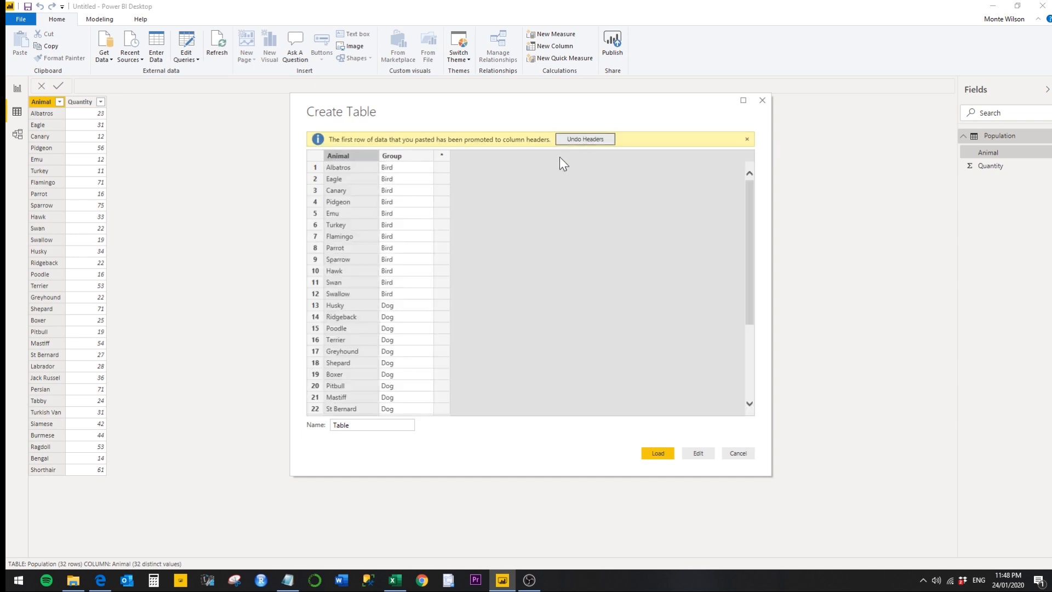
drag(358, 426, 316, 432)
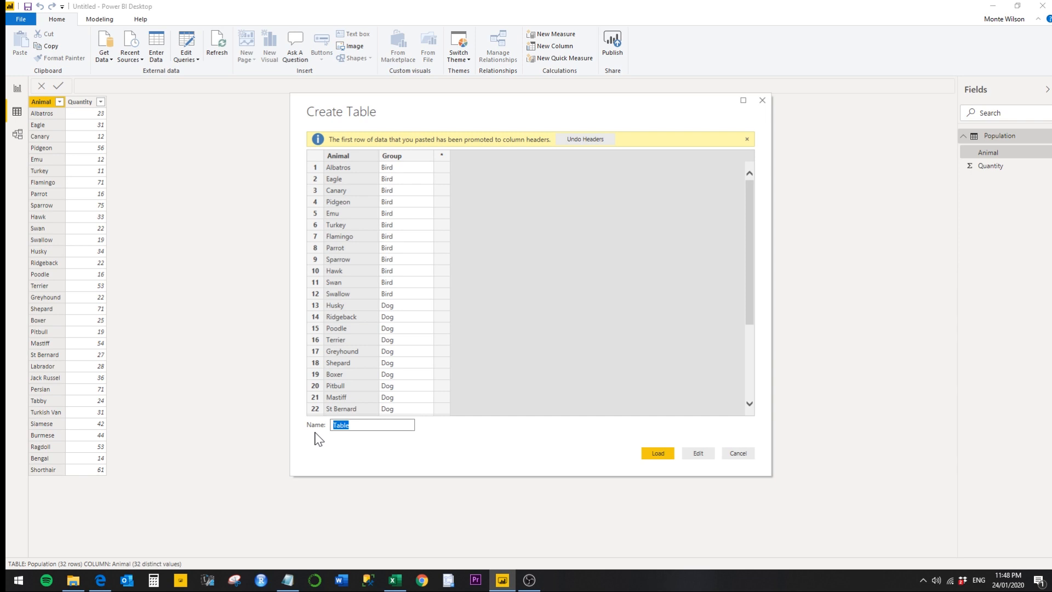
text(G)
key(Return)
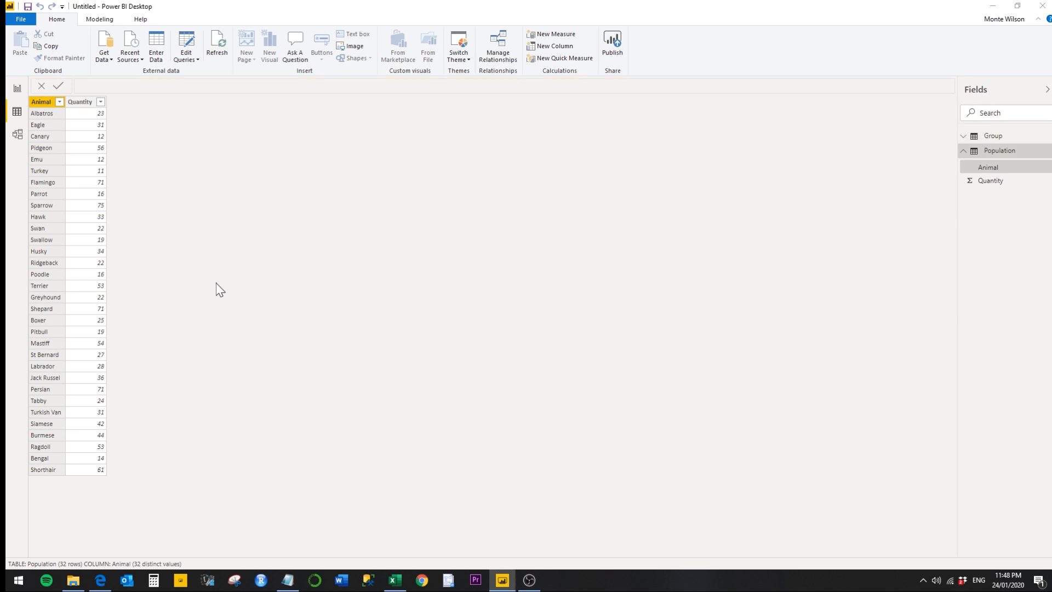
- Show the model's relationship diagram and move the Group table clear of Population so that their link can be seen
click(18, 137)
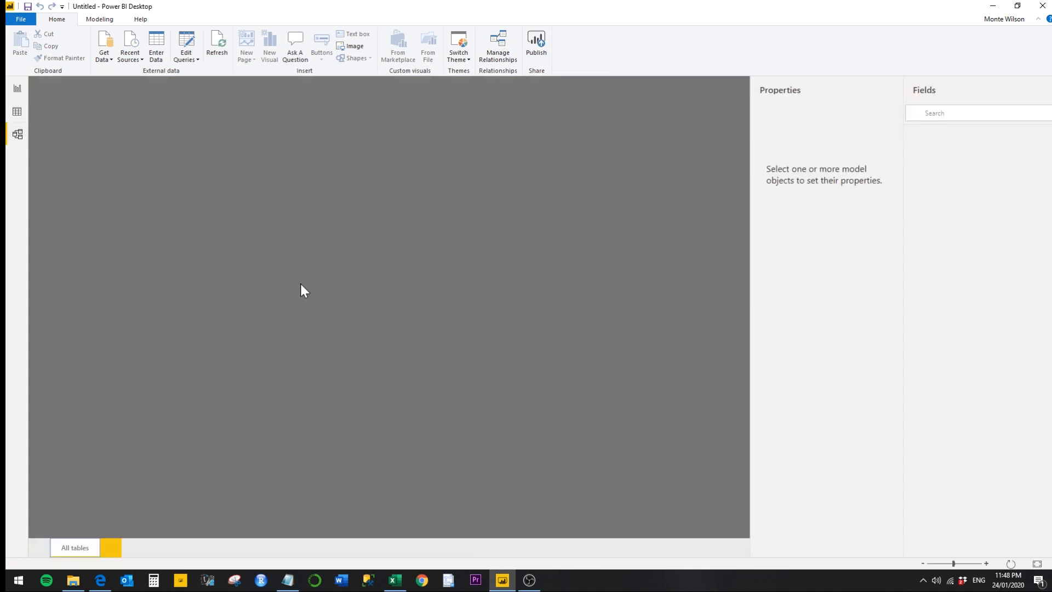
drag(267, 118, 317, 246)
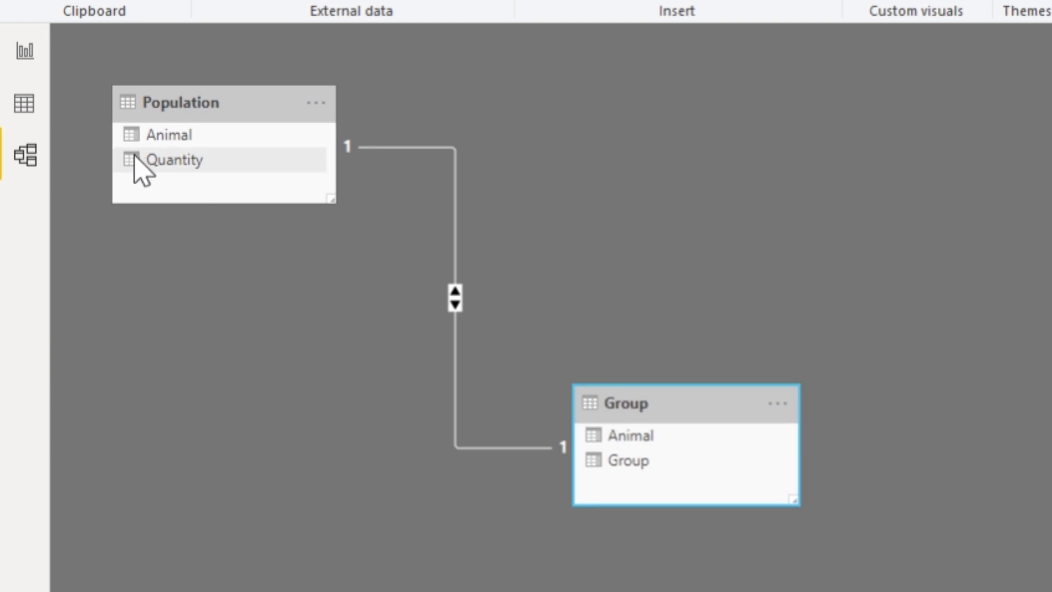
- Return to the report and add the Group field from the Group table as the bar chart's legend
click(28, 53)
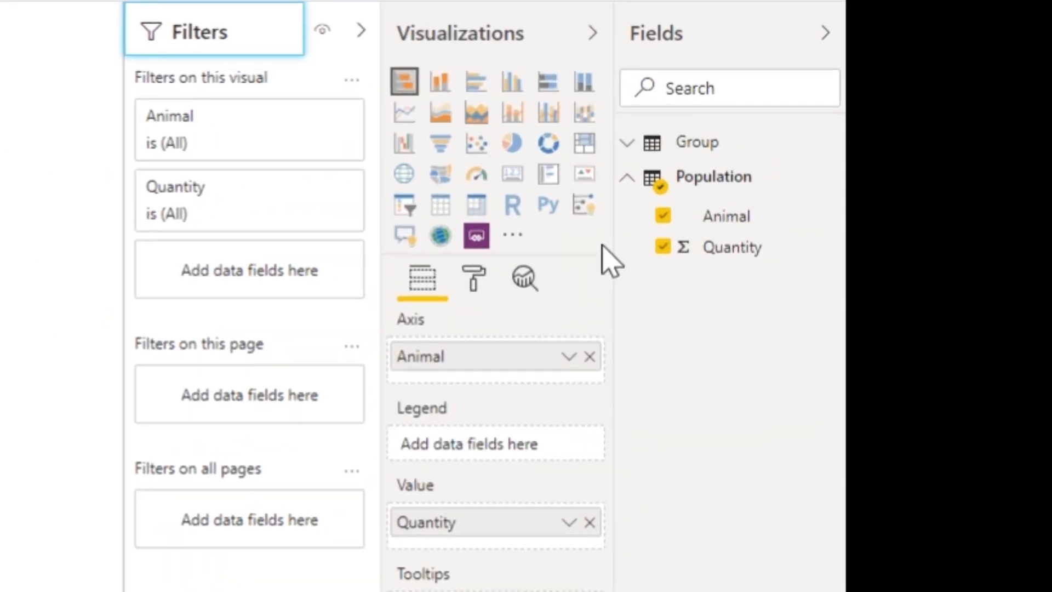
click(628, 177)
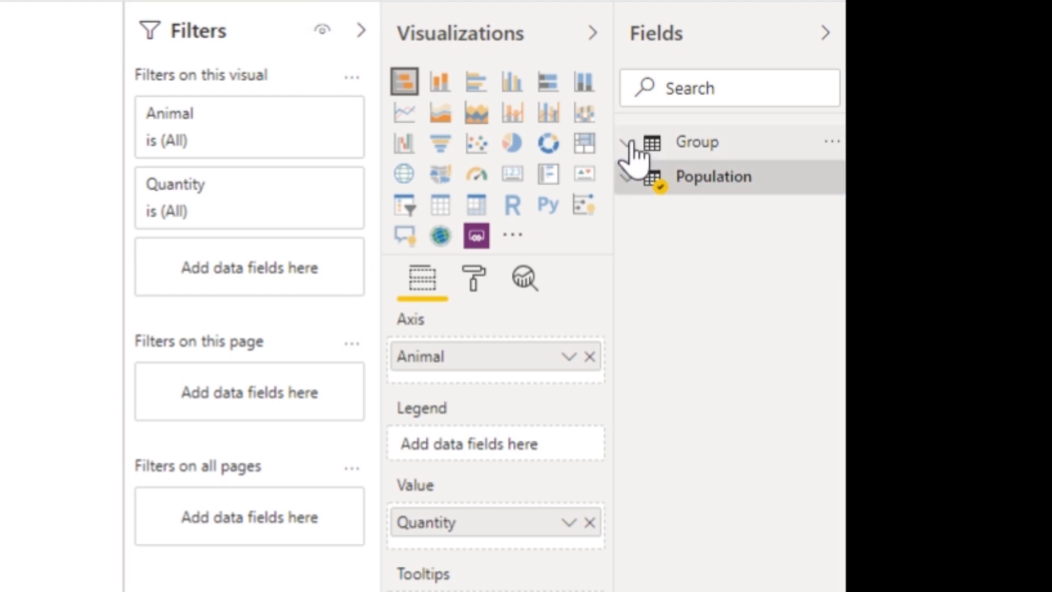
click(628, 144)
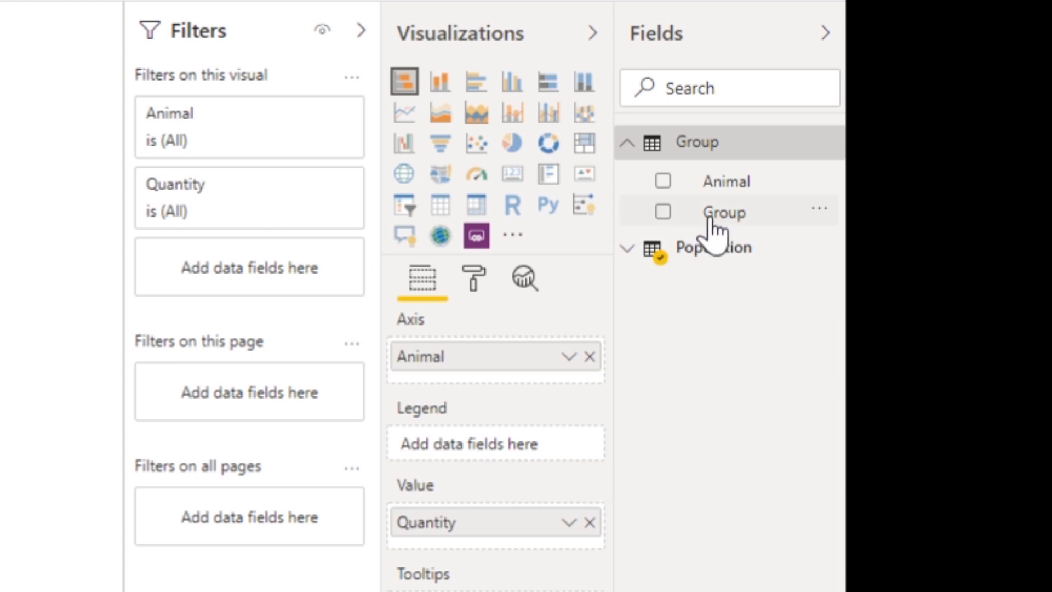
drag(719, 218, 488, 447)
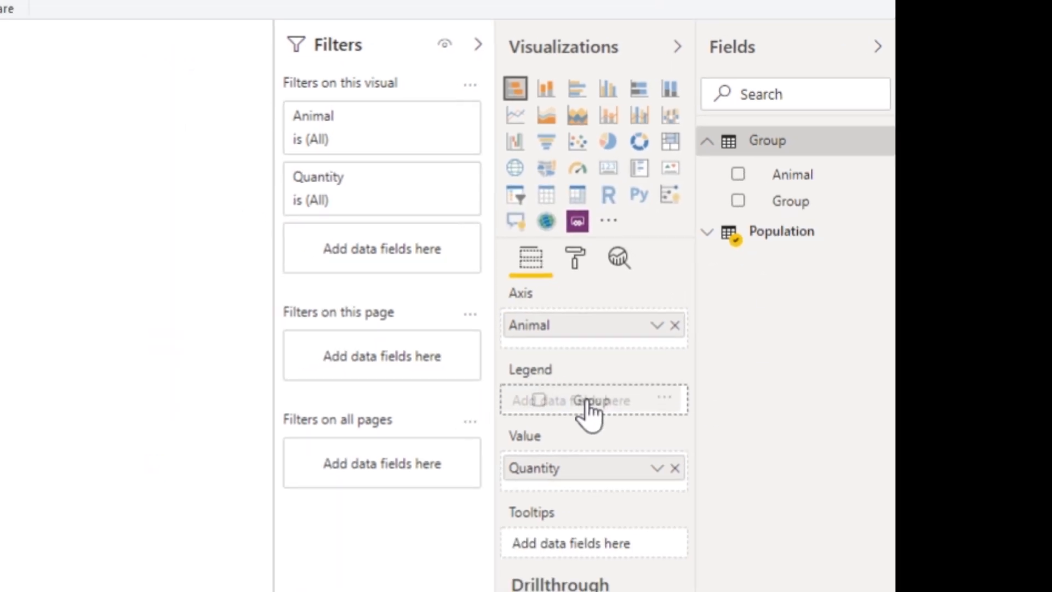
mouse_move(587, 401)
mouse_down()
mouse_move(584, 412)
mouse_move(588, 401)
mouse_up()
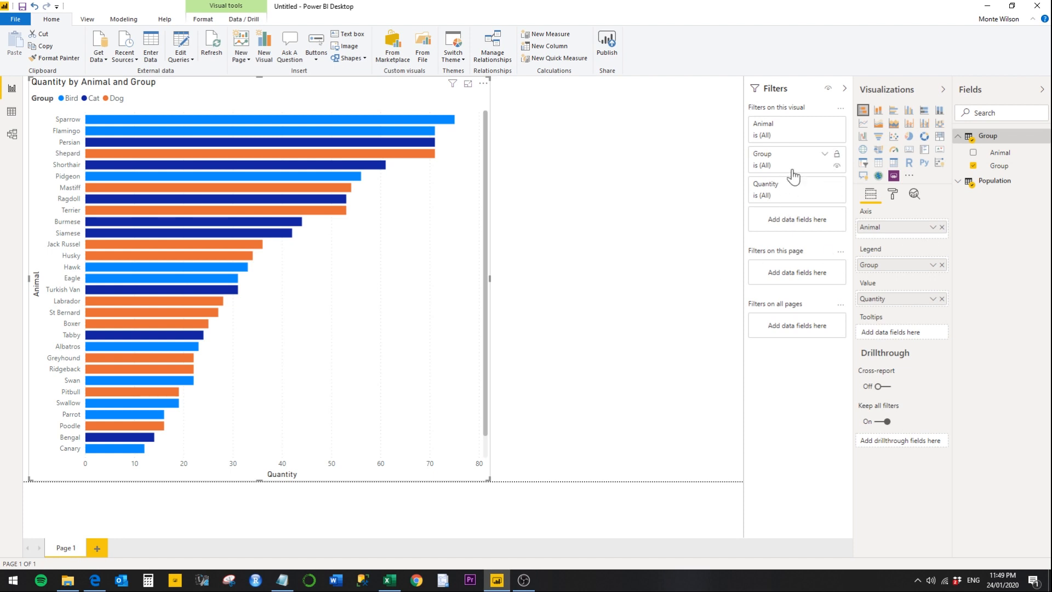
- Try the bar chart's Group filter with combinations of Bird, Cat and Dog, including Dog alone, and clear every selection
click(824, 156)
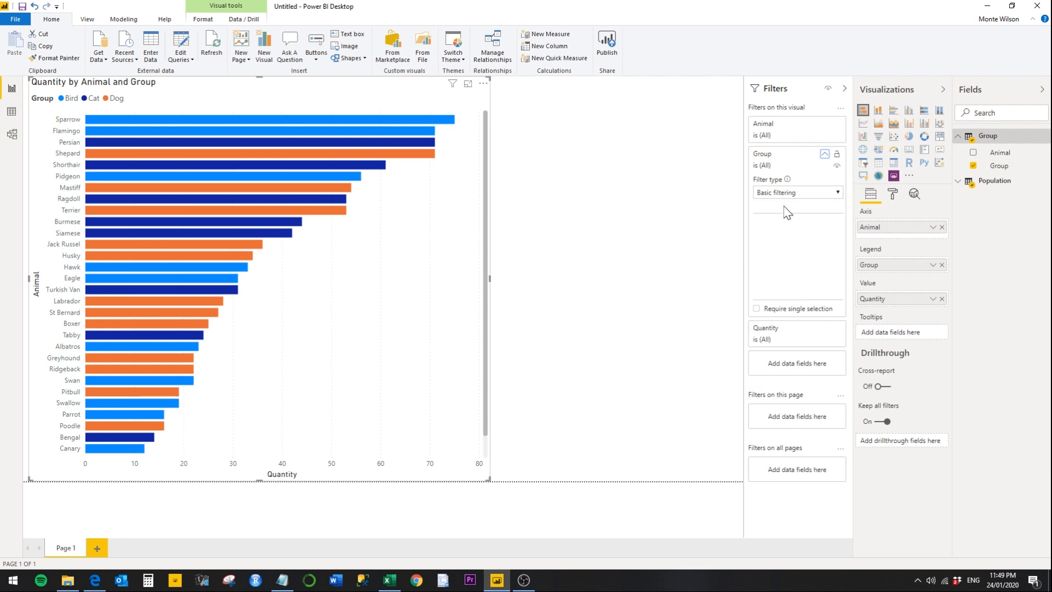
click(757, 235)
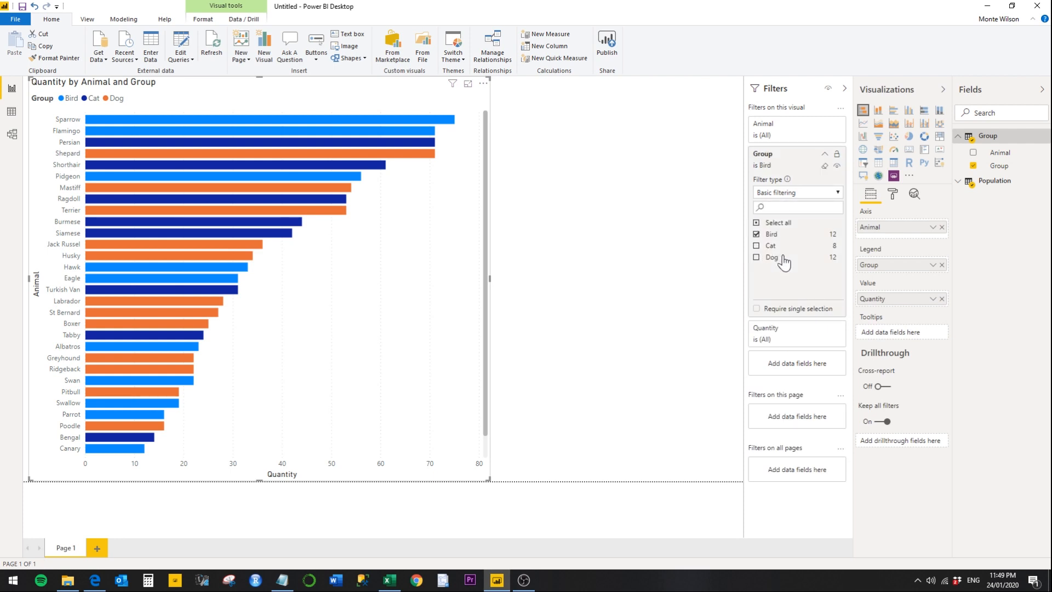
click(757, 246)
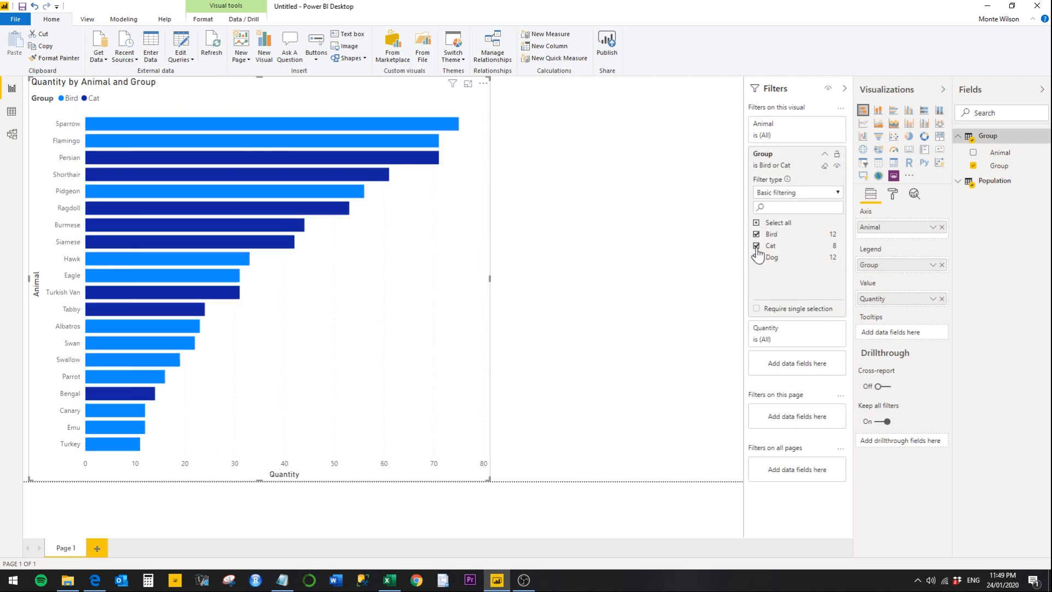
click(757, 234)
click(757, 257)
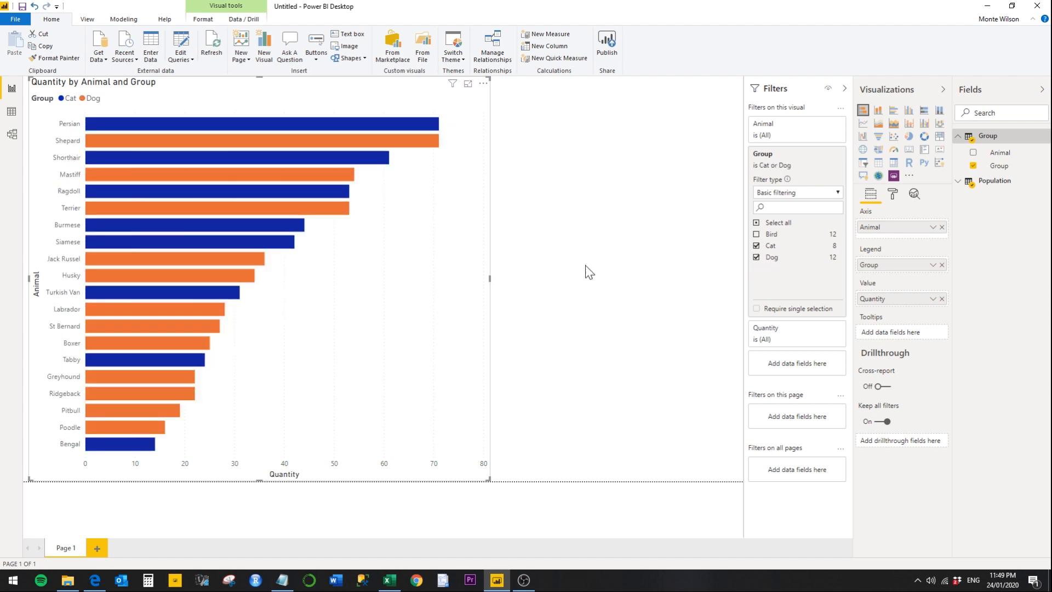
click(757, 247)
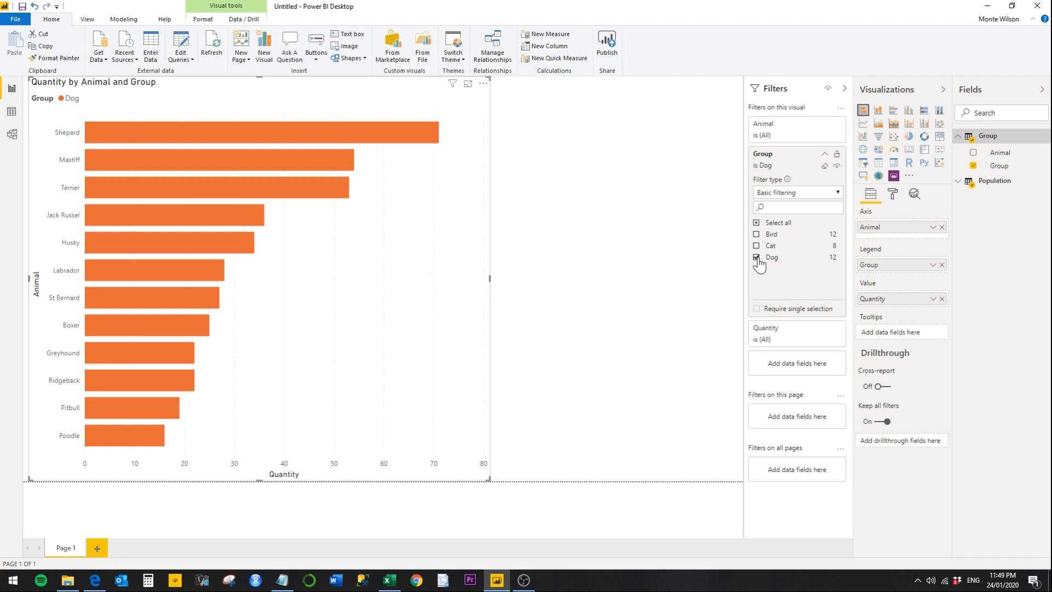
click(757, 258)
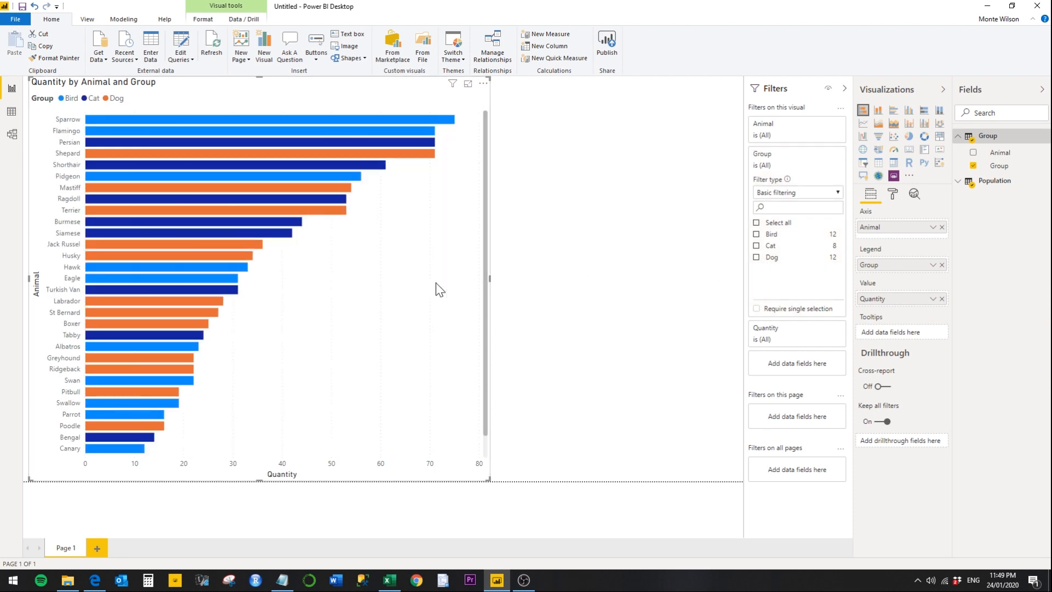
- Narrow the bar chart to free up space and place a donut chart with reduced height beside it
drag(490, 289, 312, 289)
click(435, 263)
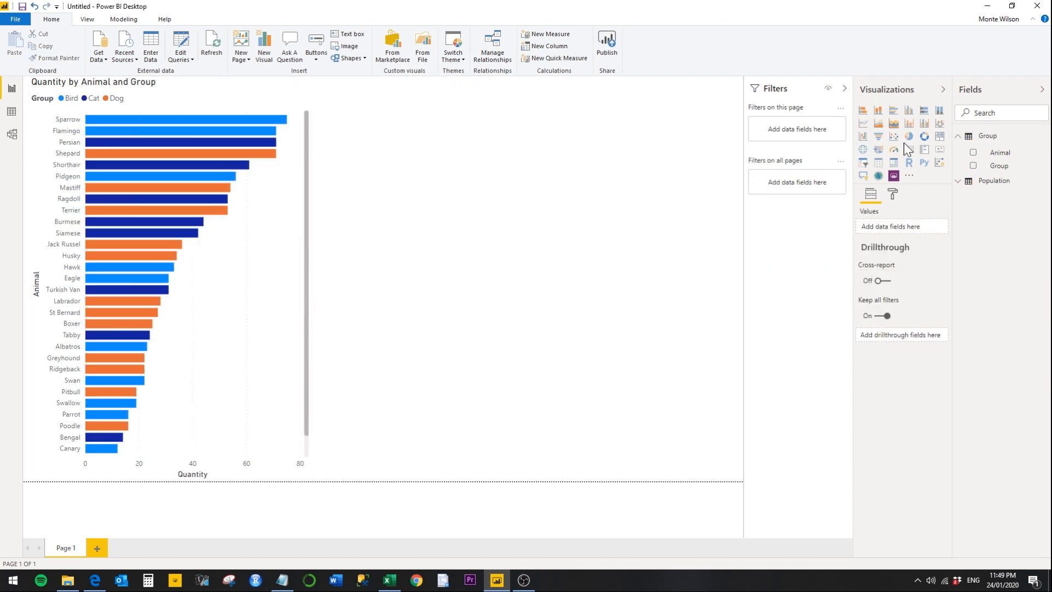
click(910, 138)
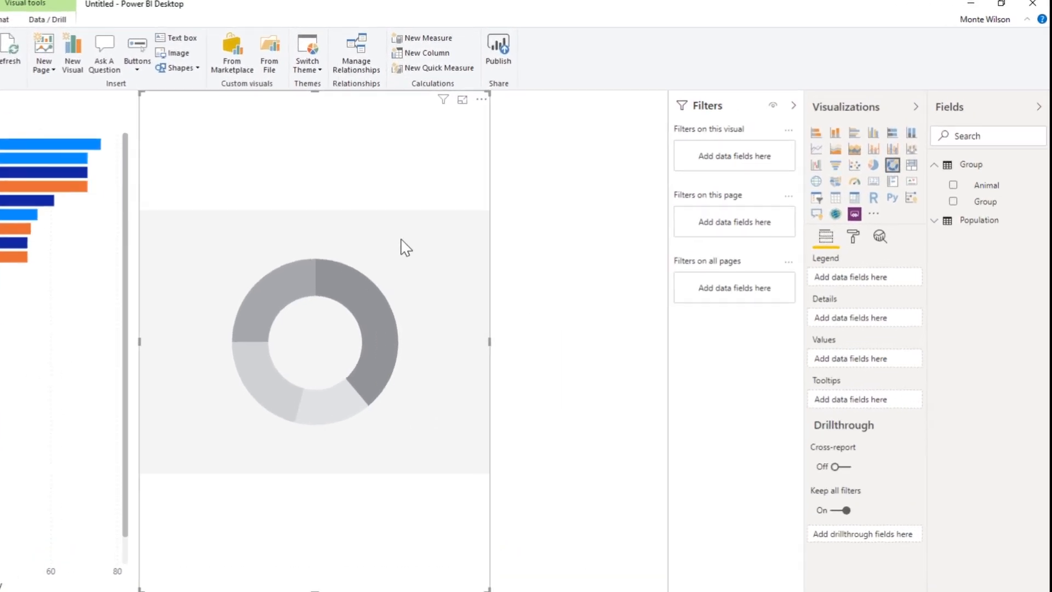
drag(377, 294, 377, 293)
drag(293, 591, 292, 485)
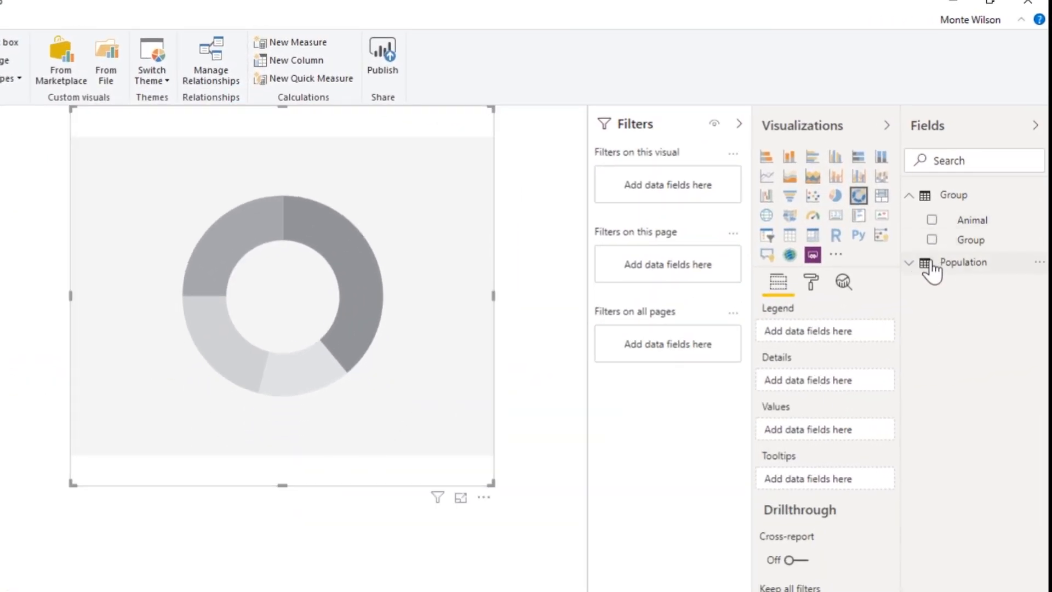
- Fill the donut chart with Group and Population's Animal as legend levels and Quantity as the values
click(910, 264)
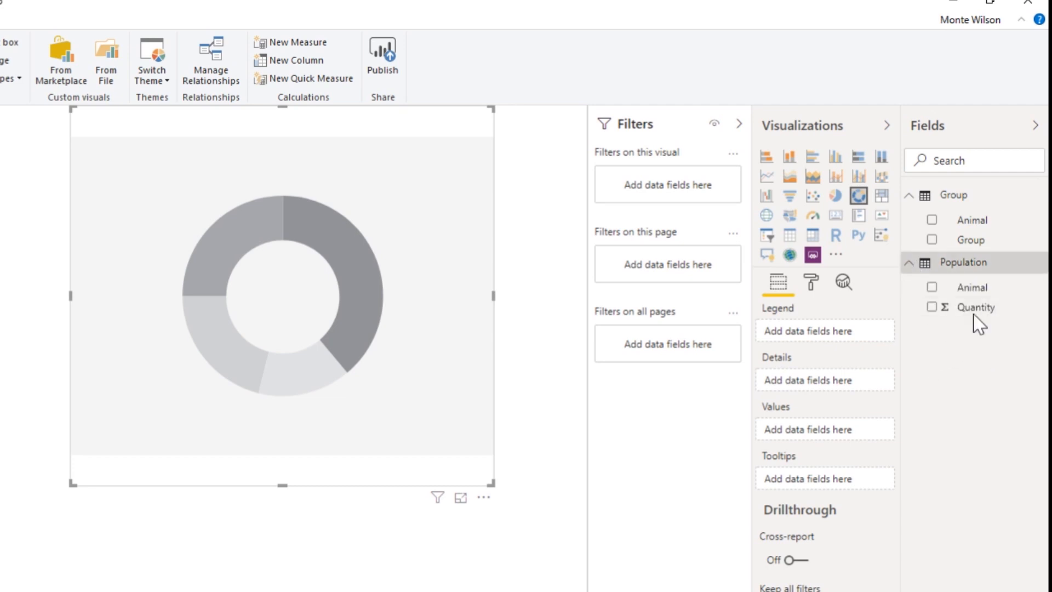
drag(966, 243, 821, 340)
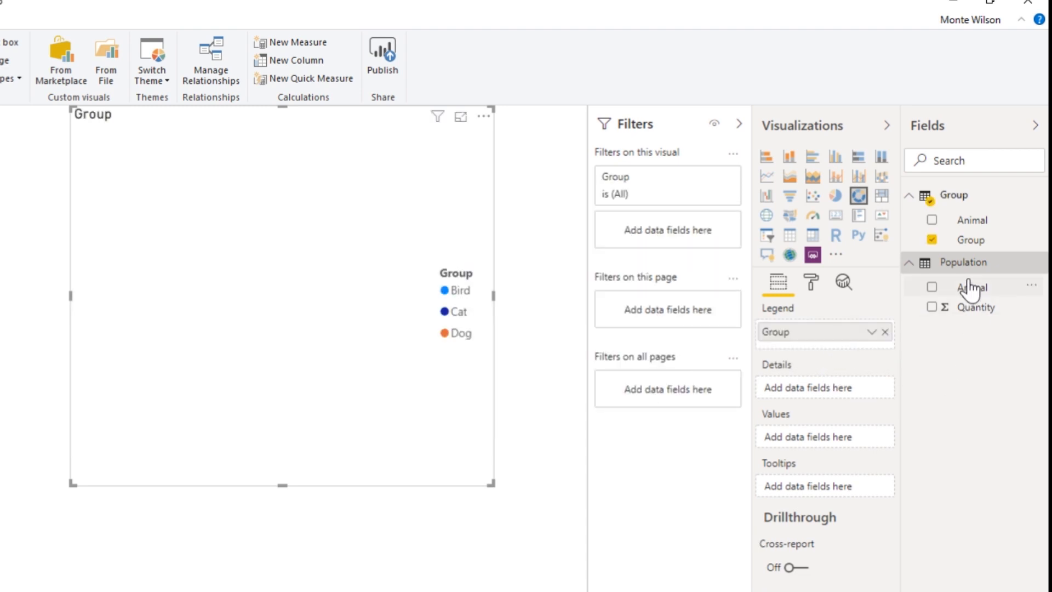
drag(971, 288, 831, 351)
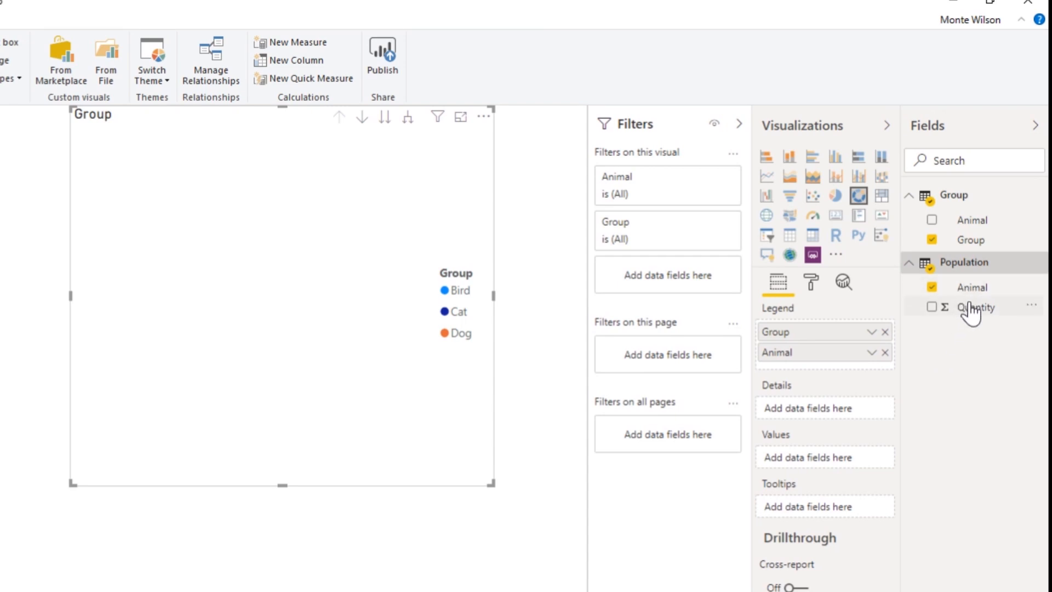
drag(970, 308, 832, 465)
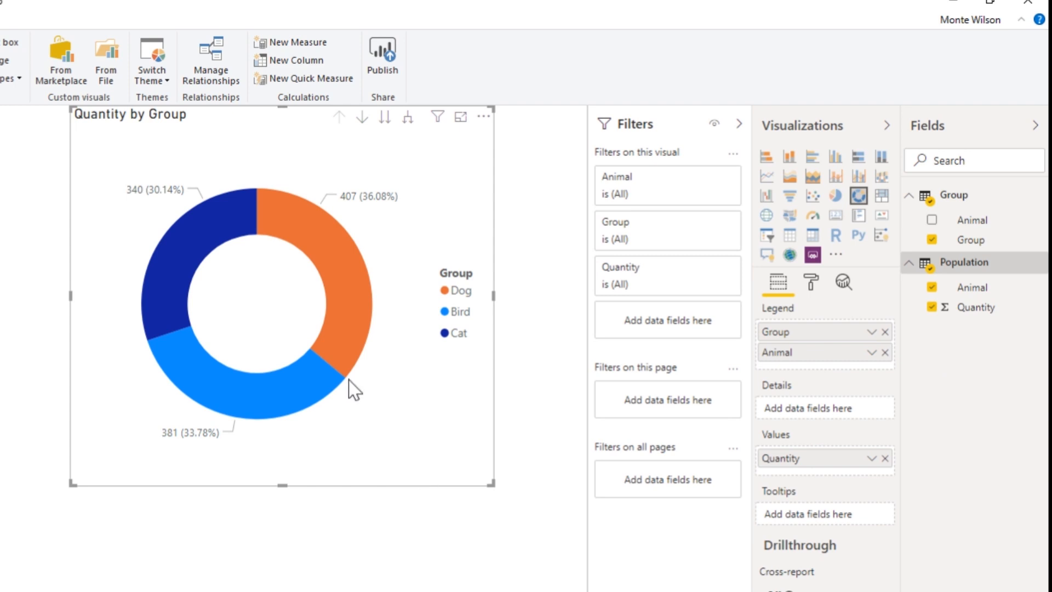
- Move the donut chart slightly lower on the page and set its detail label style to Category, data value
drag(294, 164, 271, 222)
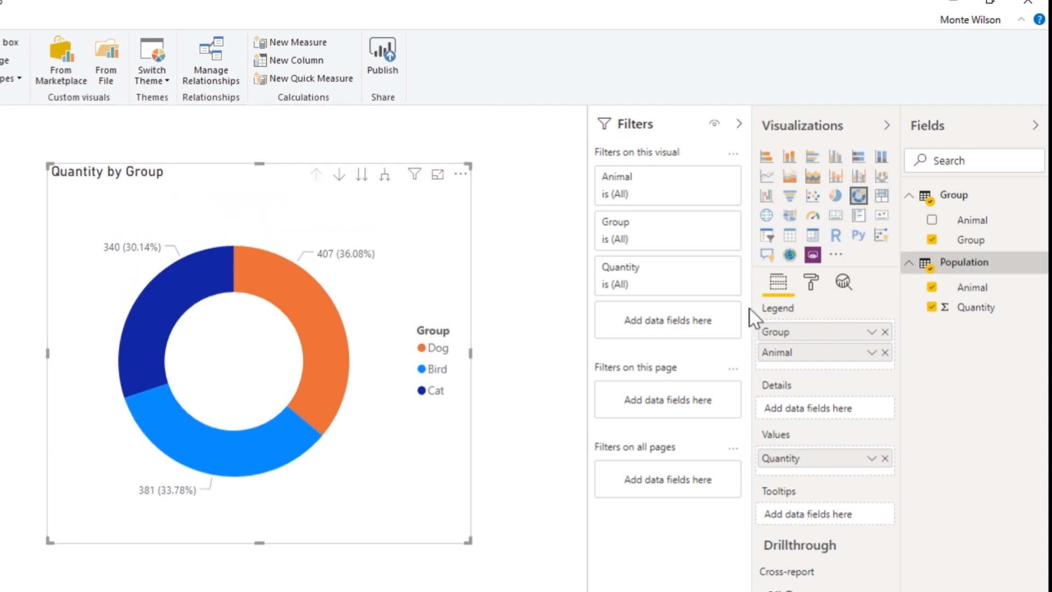
click(810, 284)
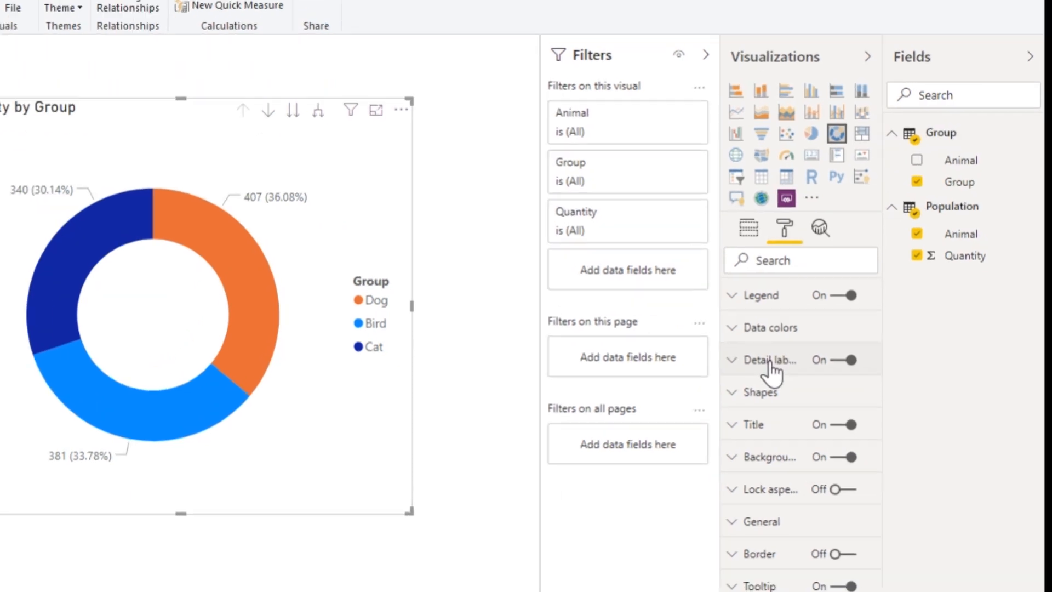
click(771, 363)
click(781, 420)
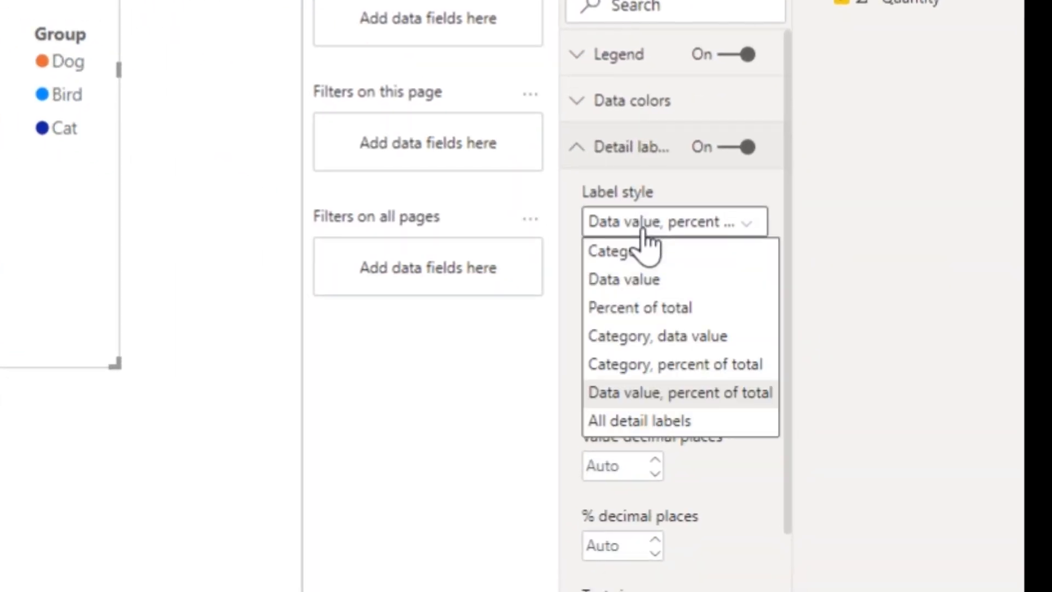
click(661, 339)
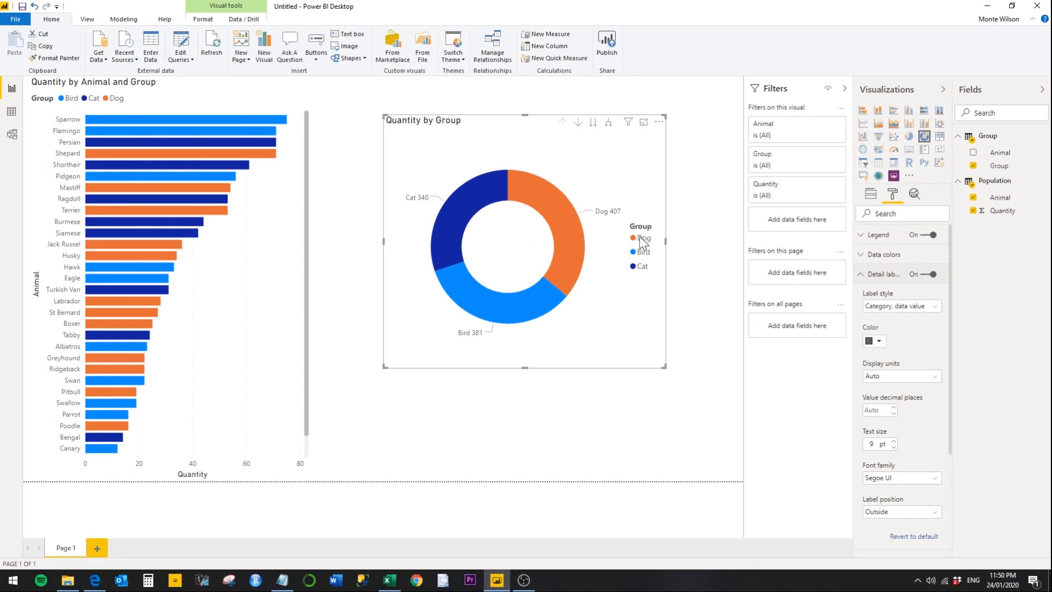
- Cross-highlight the bar chart by the donut's Dog slice and its Bird slice, and clear the highlight
click(560, 206)
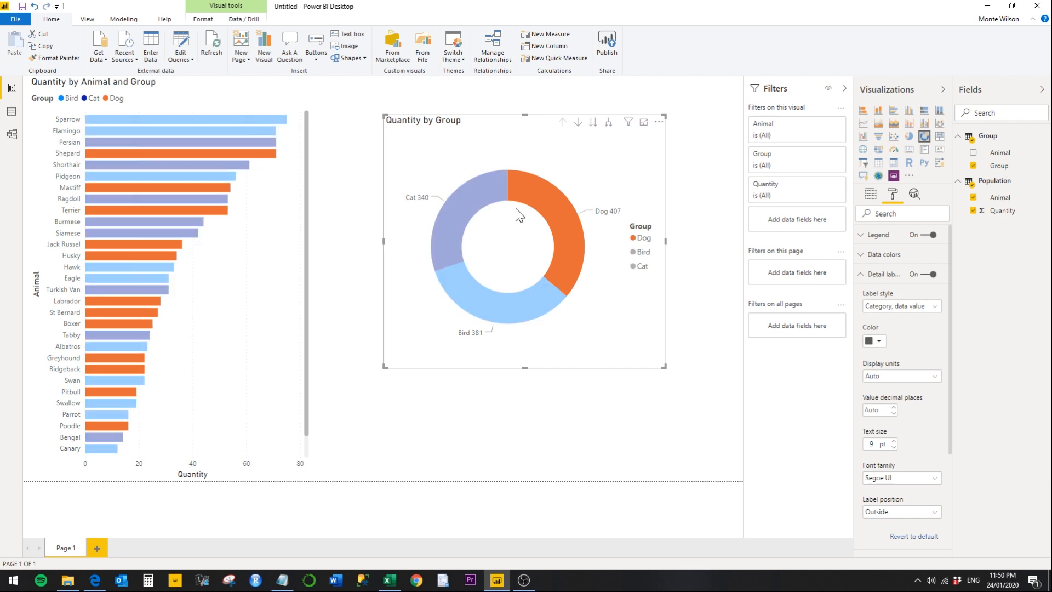
click(506, 304)
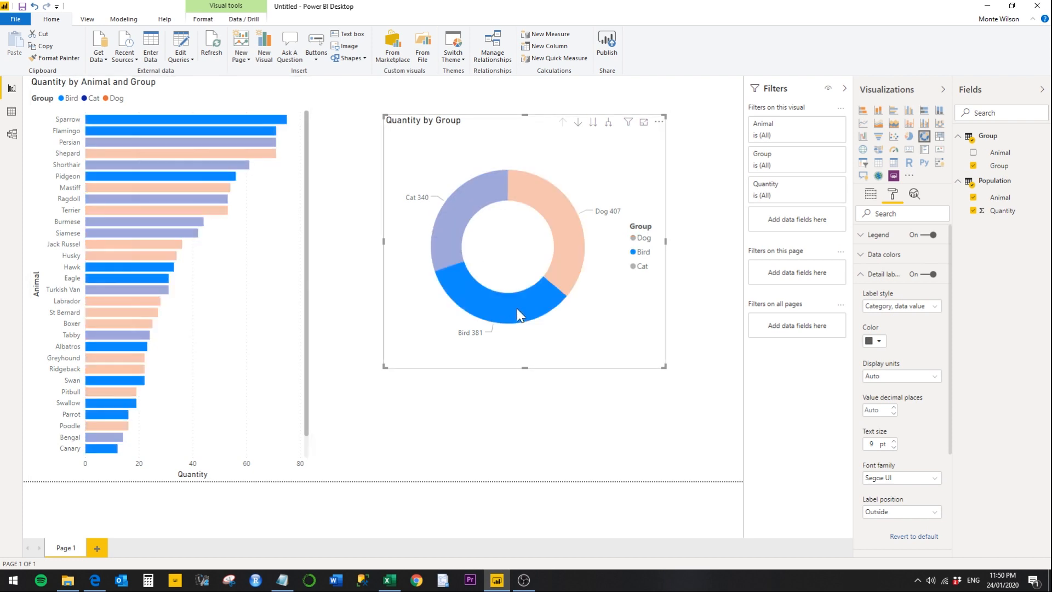
click(595, 344)
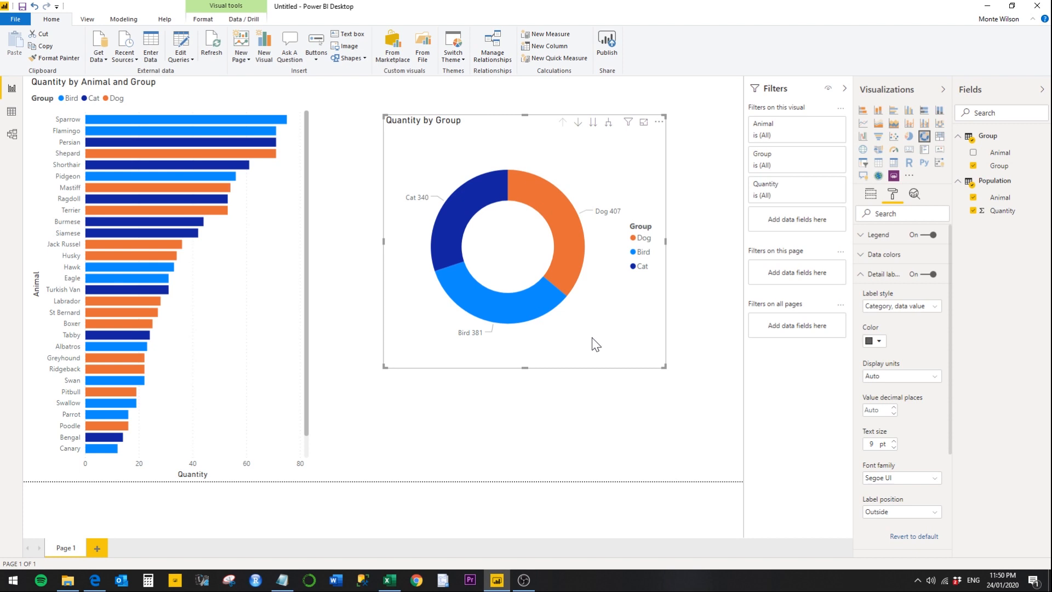